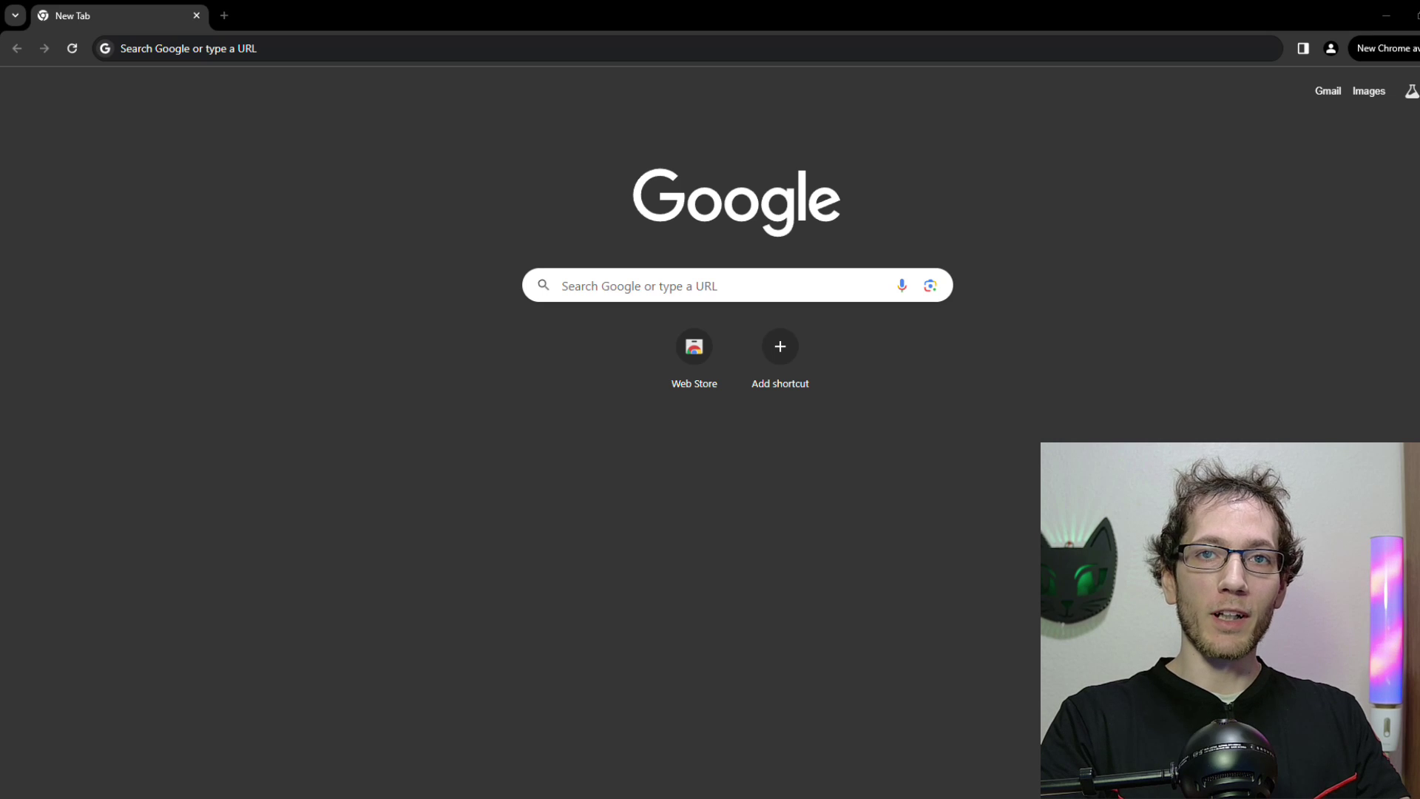
Step: Load dexscreener.com in Chrome to show its trending tokens with prices and volumes
{"action": "left_click", "coordinate": [302, 54]}
{"action": "type", "text": "dexsc"}
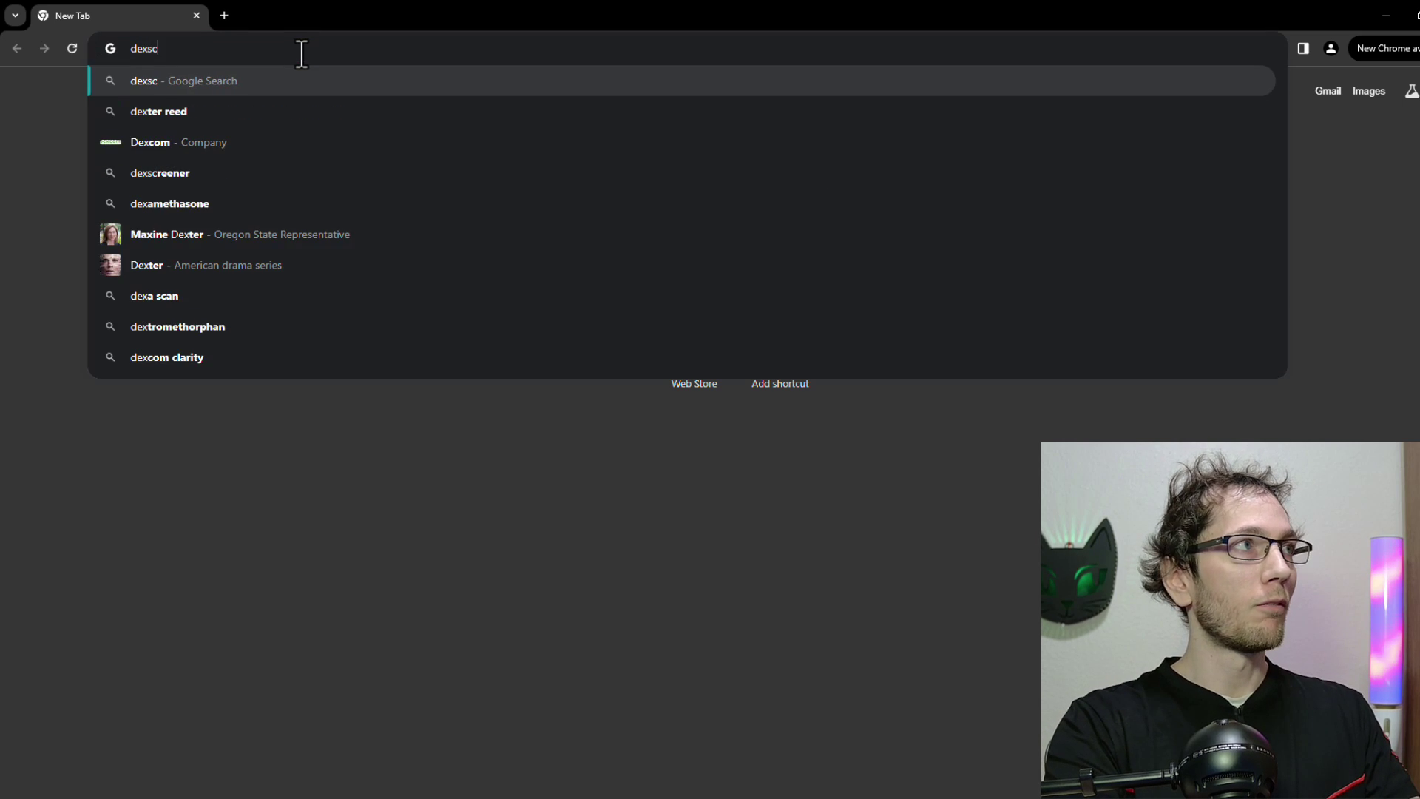
{"action": "type", "text": "reener.com"}
{"action": "key", "text": "Return"}
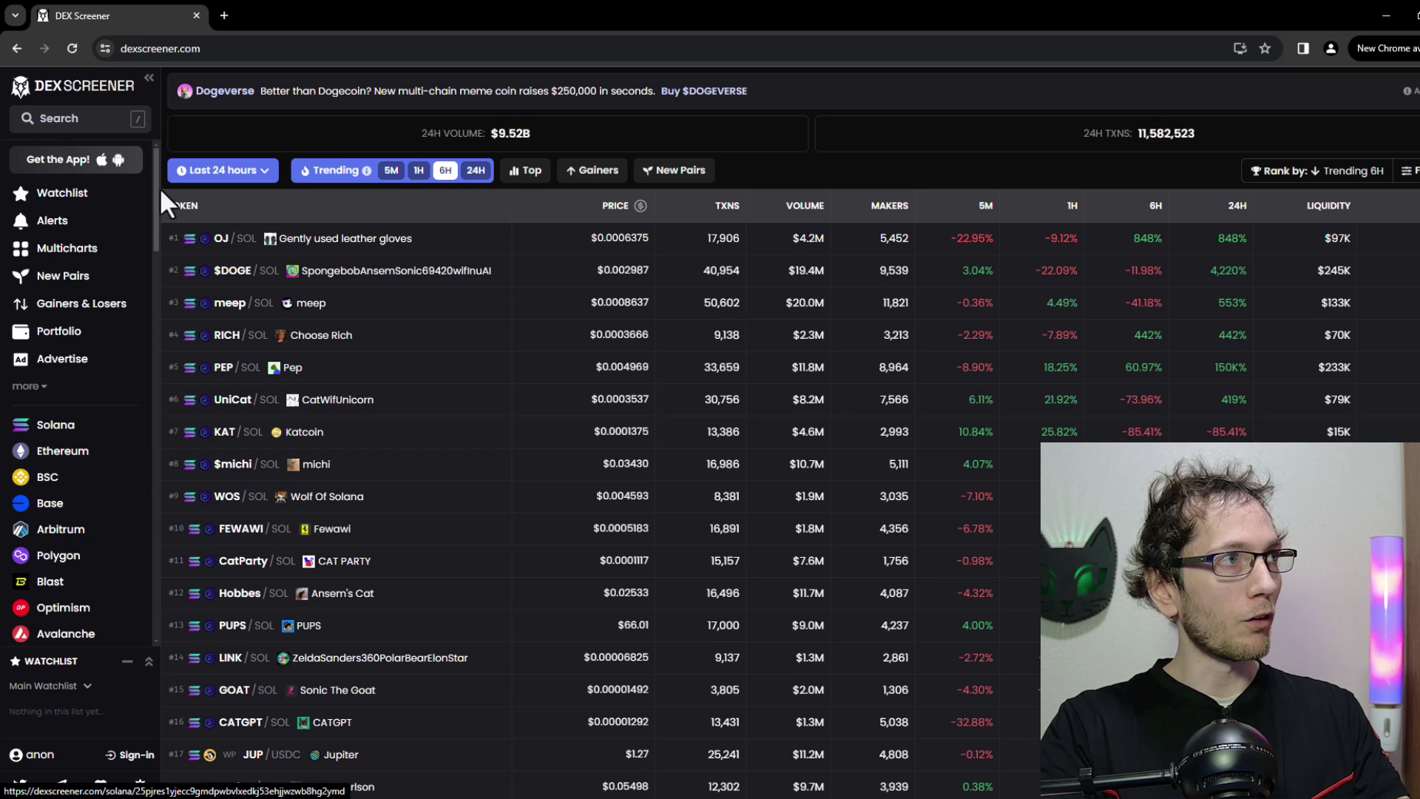
Step: Filter the trending list to Solana and open the Shark Cat (SC/SOL) pair
{"action": "mouse_move", "coordinate": [158, 188]}
{"action": "left_mouse_down"}
{"action": "mouse_move", "coordinate": [157, 268]}
{"action": "mouse_move", "coordinate": [157, 211]}
{"action": "left_mouse_up"}
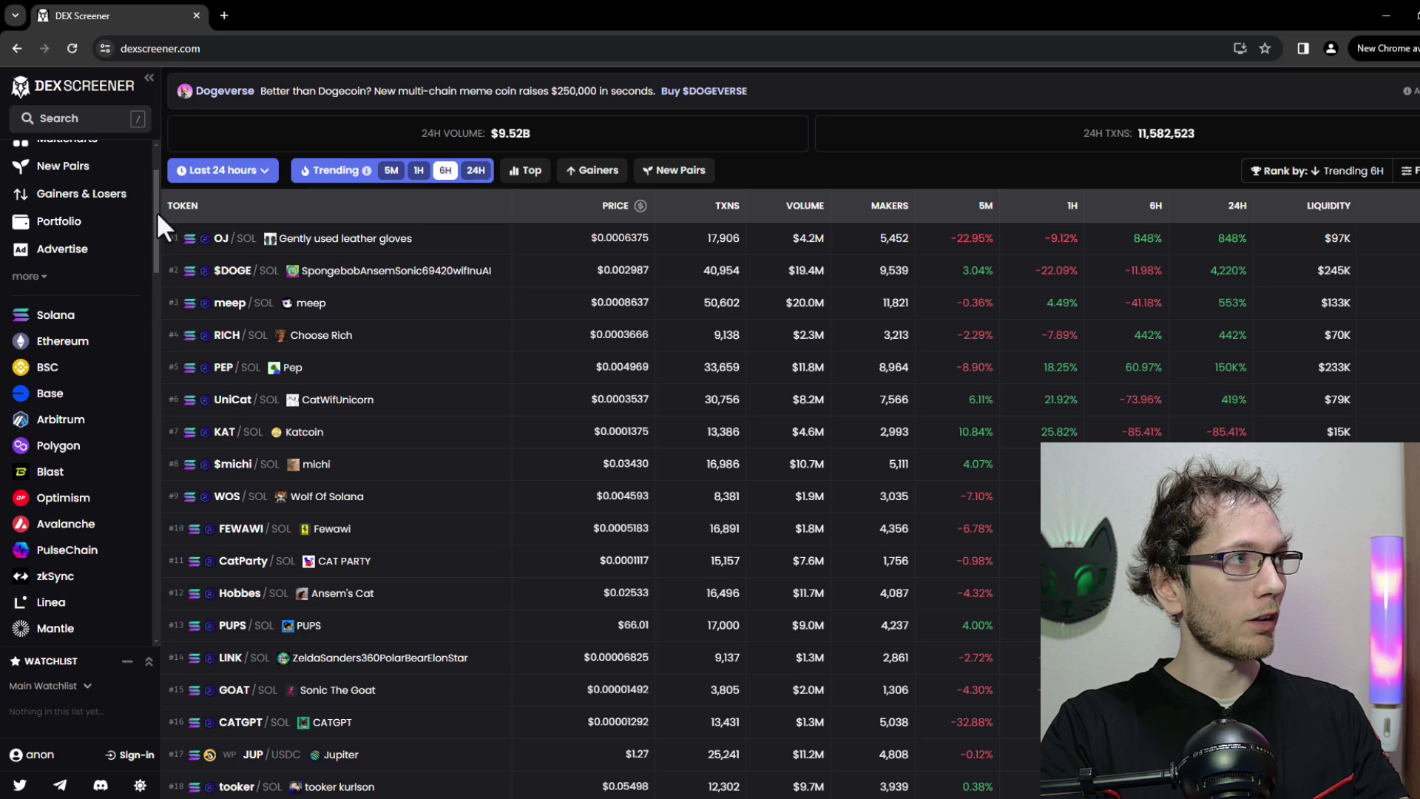
{"action": "left_click", "coordinate": [63, 320]}
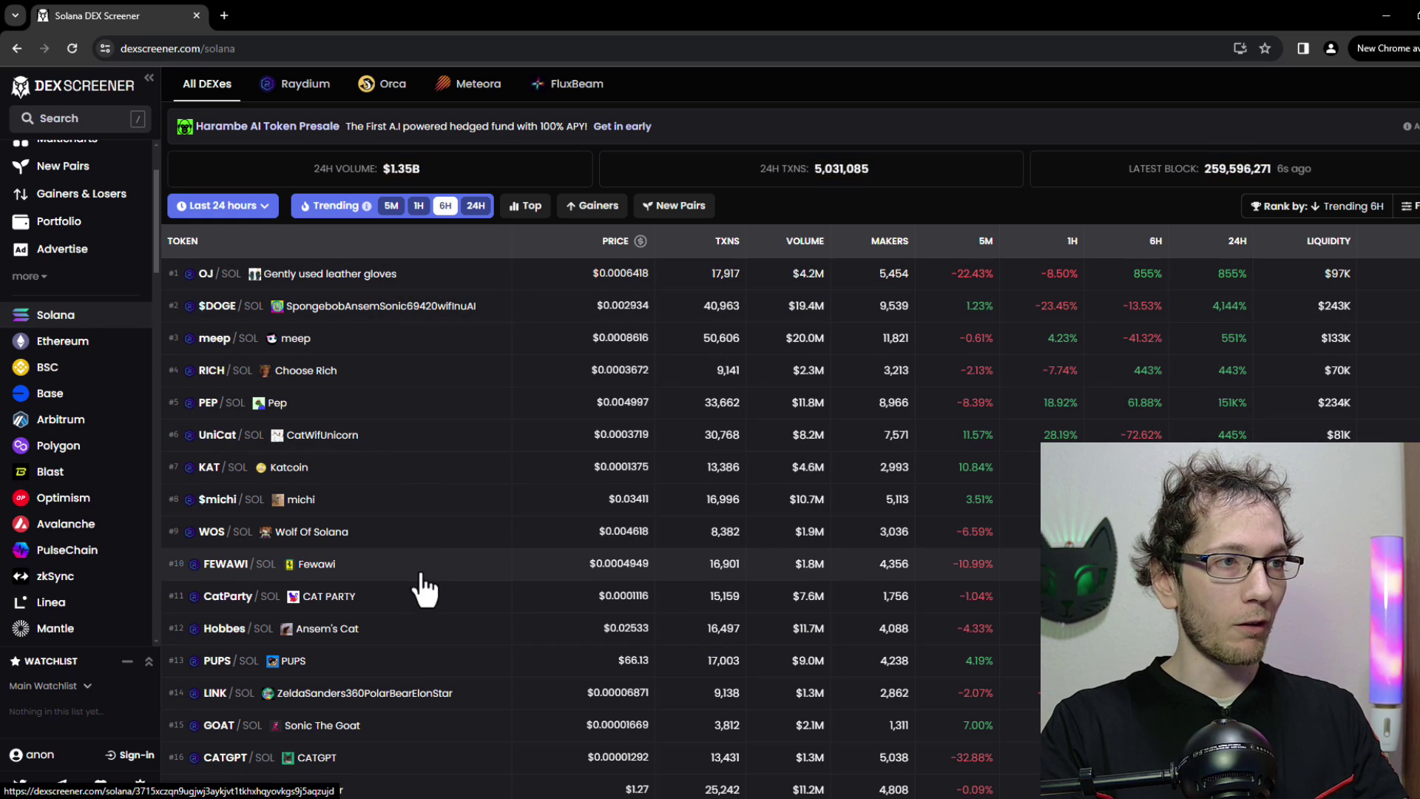
{"action": "scroll", "coordinate": [429, 414], "scroll_direction": "down", "scroll_amount": 4}
{"action": "scroll", "coordinate": [436, 444], "scroll_direction": "down", "scroll_amount": 3}
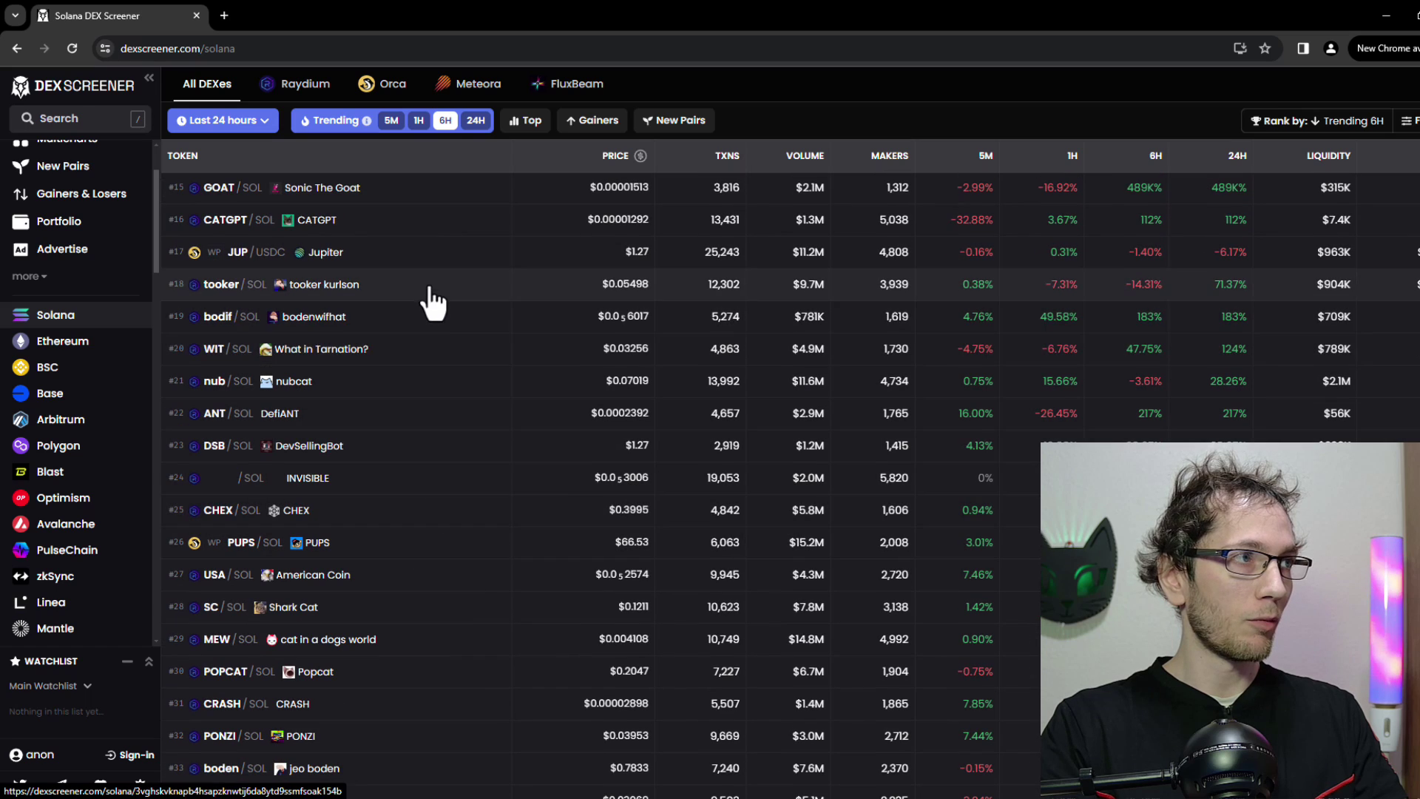
{"action": "left_click", "coordinate": [314, 611]}
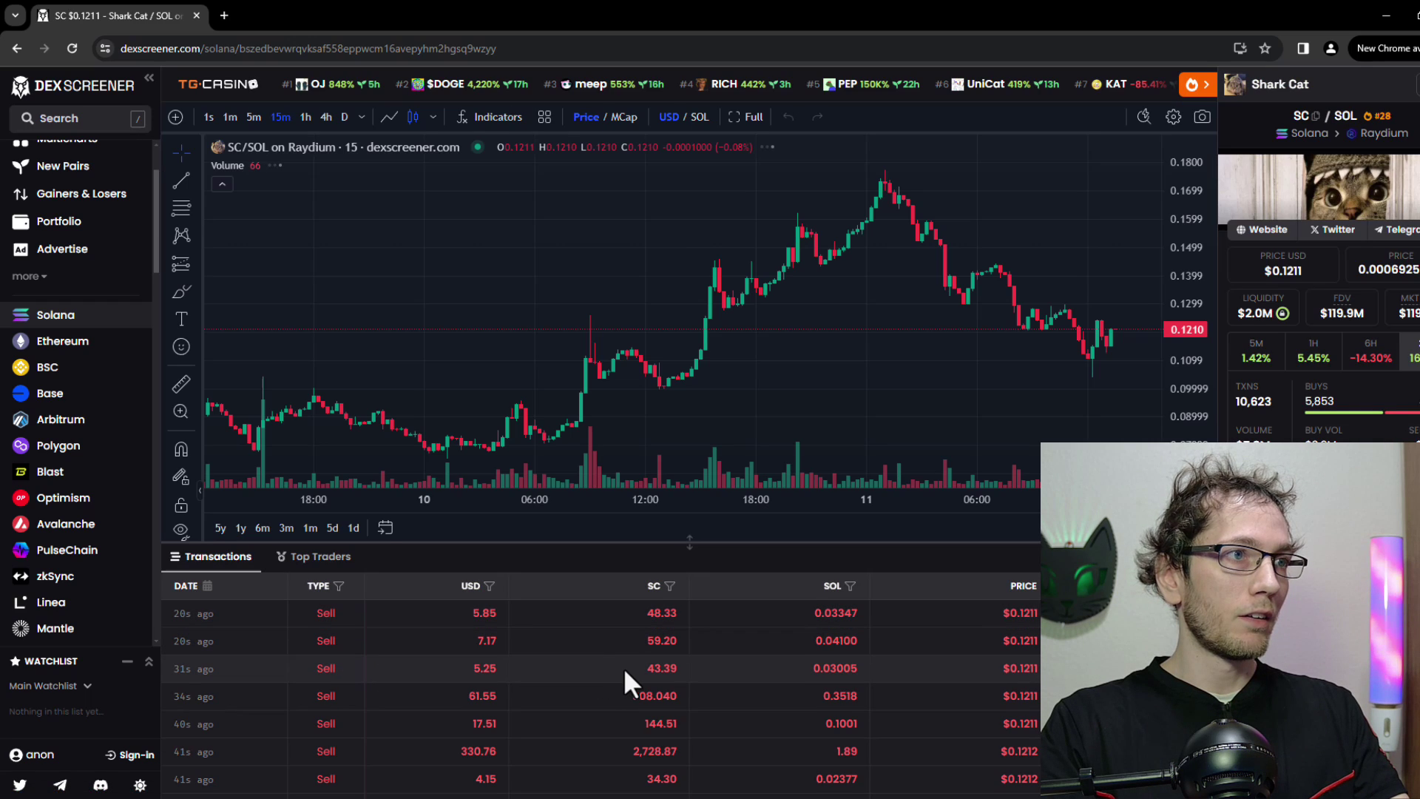
Step: Shrink the Shark Cat chart and show its Top Traders ranking by profit
{"action": "left_click_drag", "start_coordinate": [624, 544], "coordinate": [629, 468]}
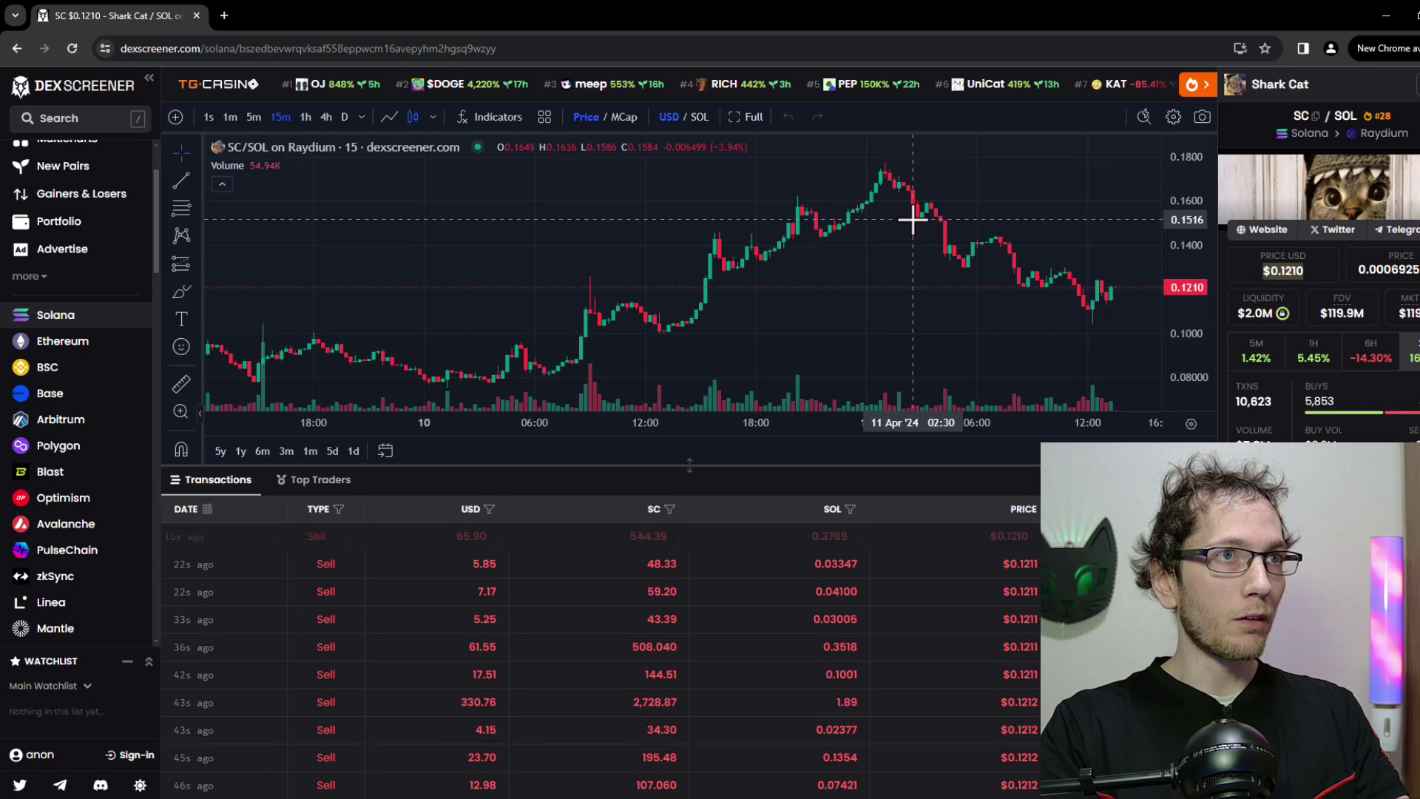
{"action": "scroll", "coordinate": [557, 326], "scroll_direction": "down", "scroll_amount": 3}
{"action": "scroll", "coordinate": [560, 341], "scroll_direction": "down", "scroll_amount": 1}
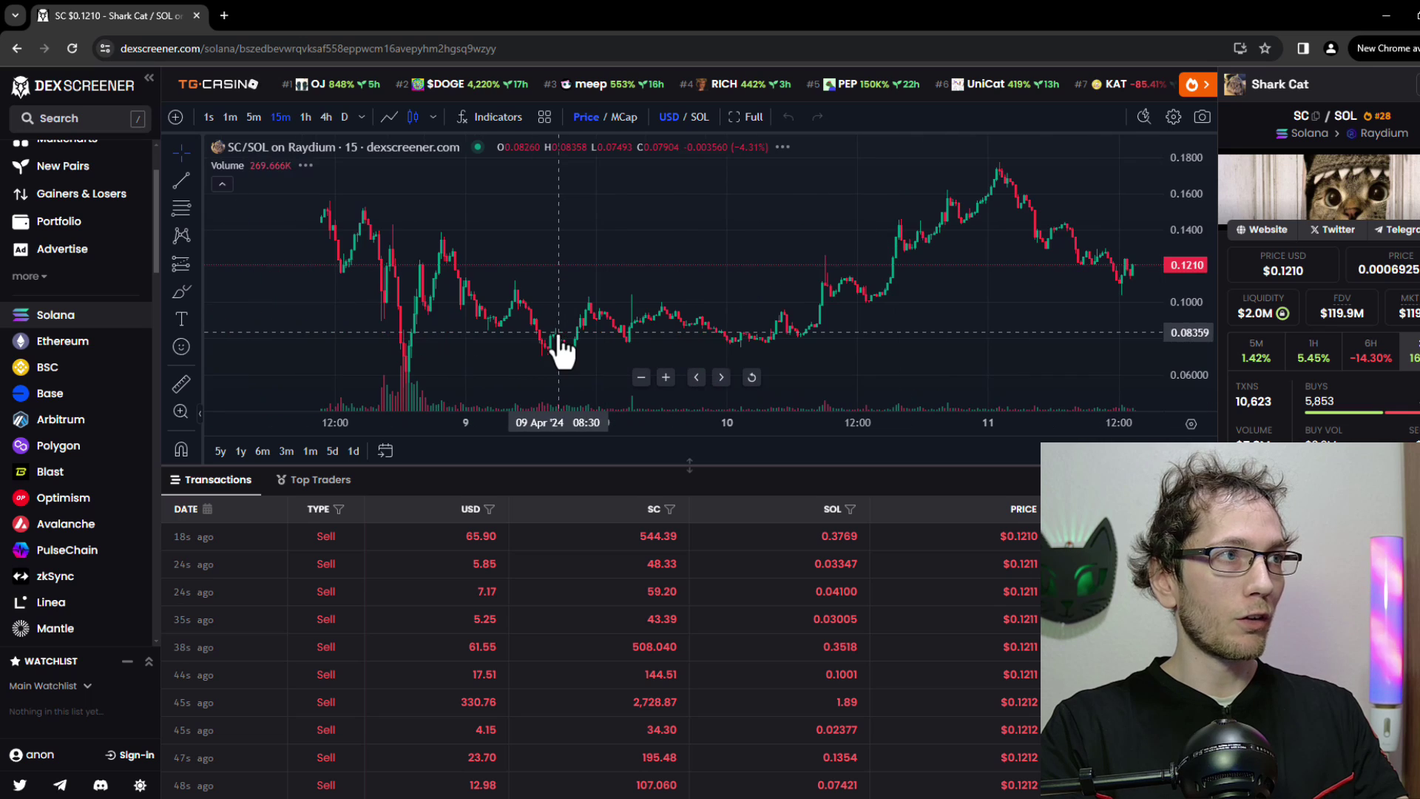
{"action": "left_click_drag", "start_coordinate": [561, 467], "coordinate": [556, 326]}
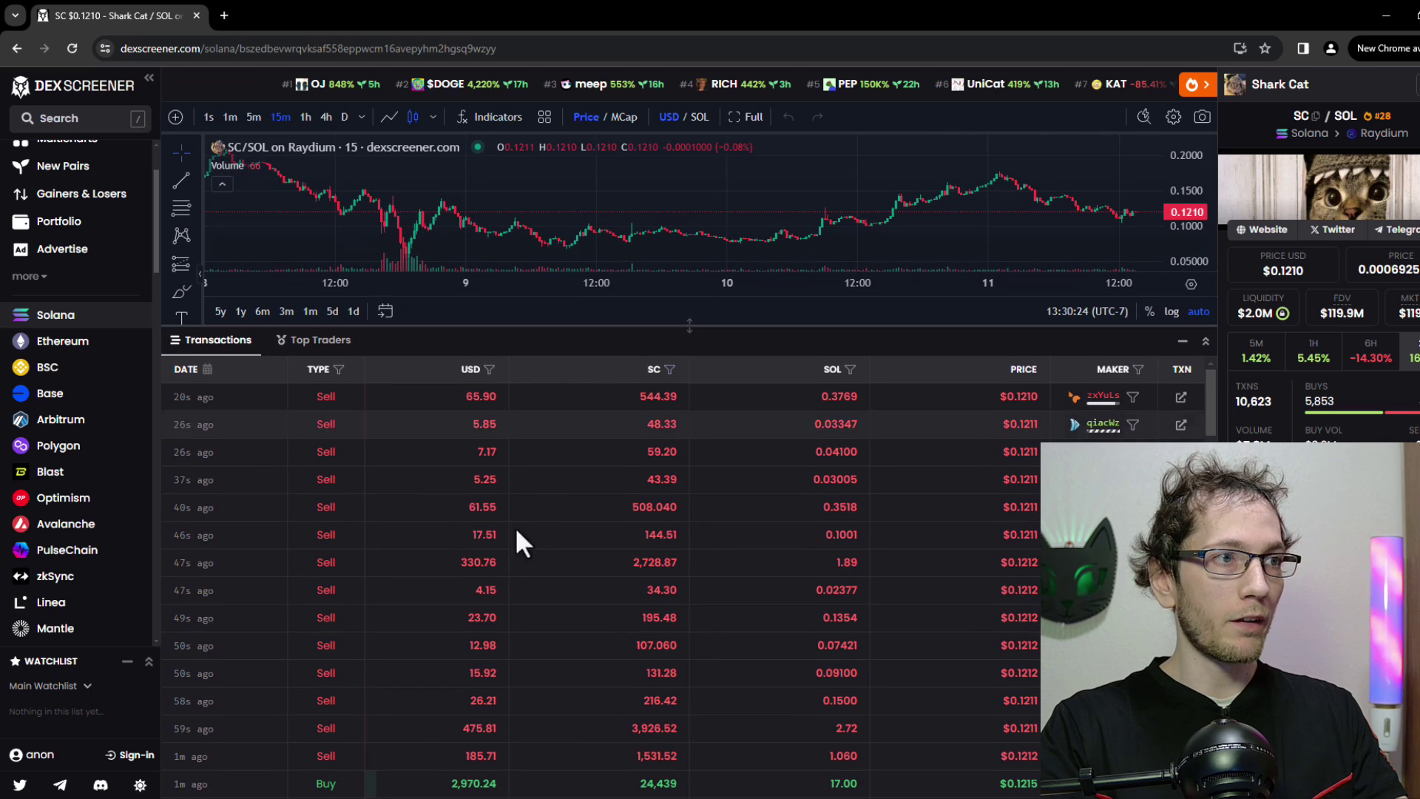
{"action": "scroll", "coordinate": [444, 503], "scroll_direction": "down", "scroll_amount": 2}
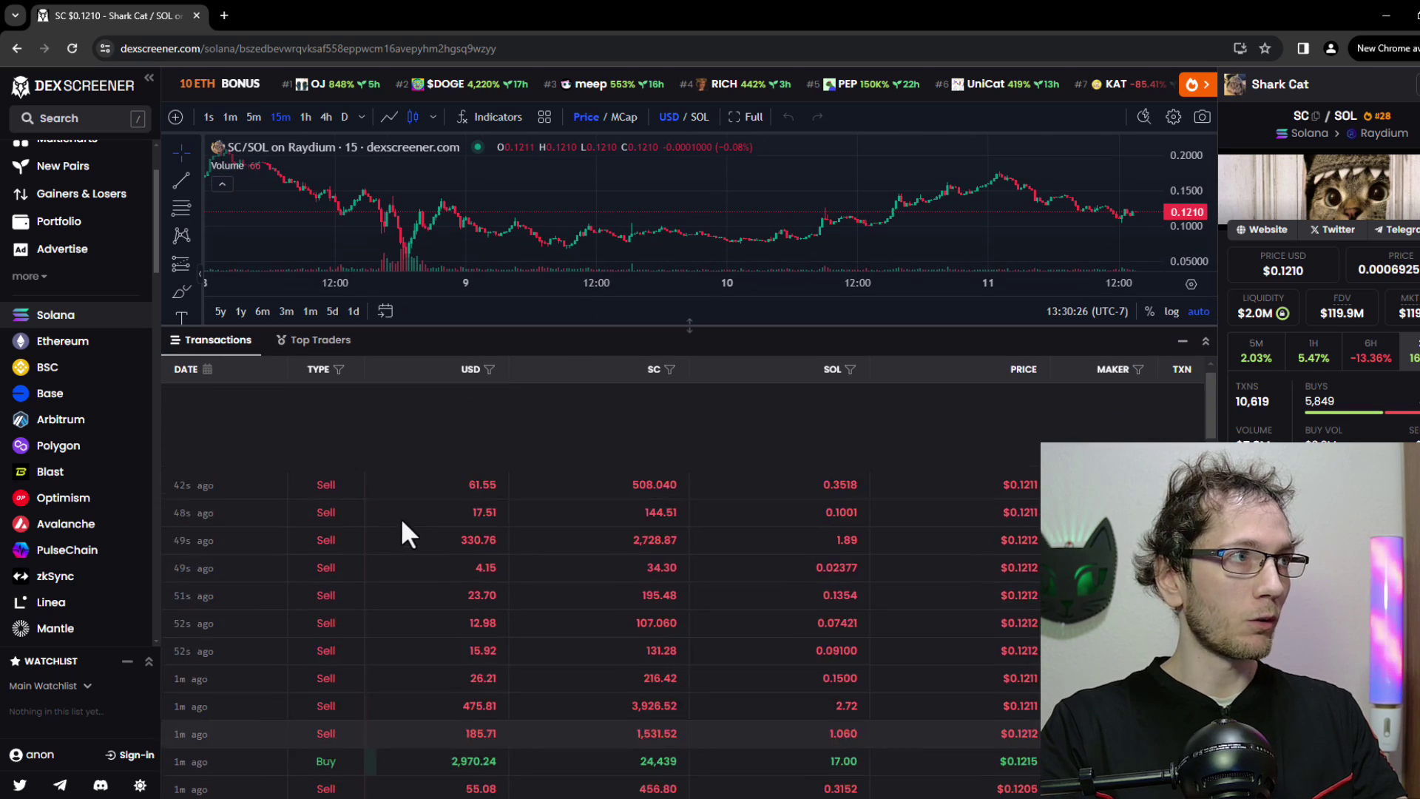
{"action": "scroll", "coordinate": [370, 481], "scroll_direction": "up", "scroll_amount": 1}
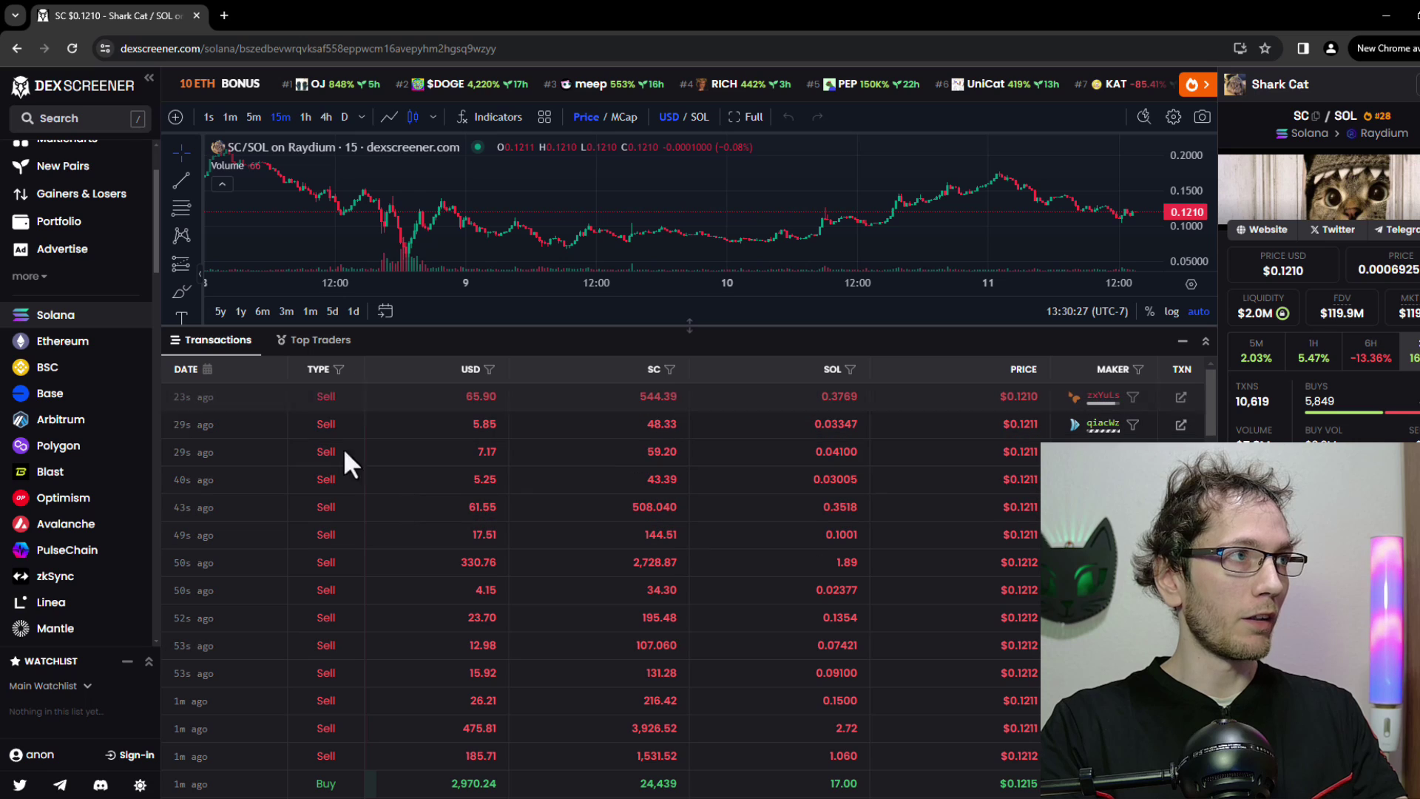
{"action": "left_click", "coordinate": [321, 342]}
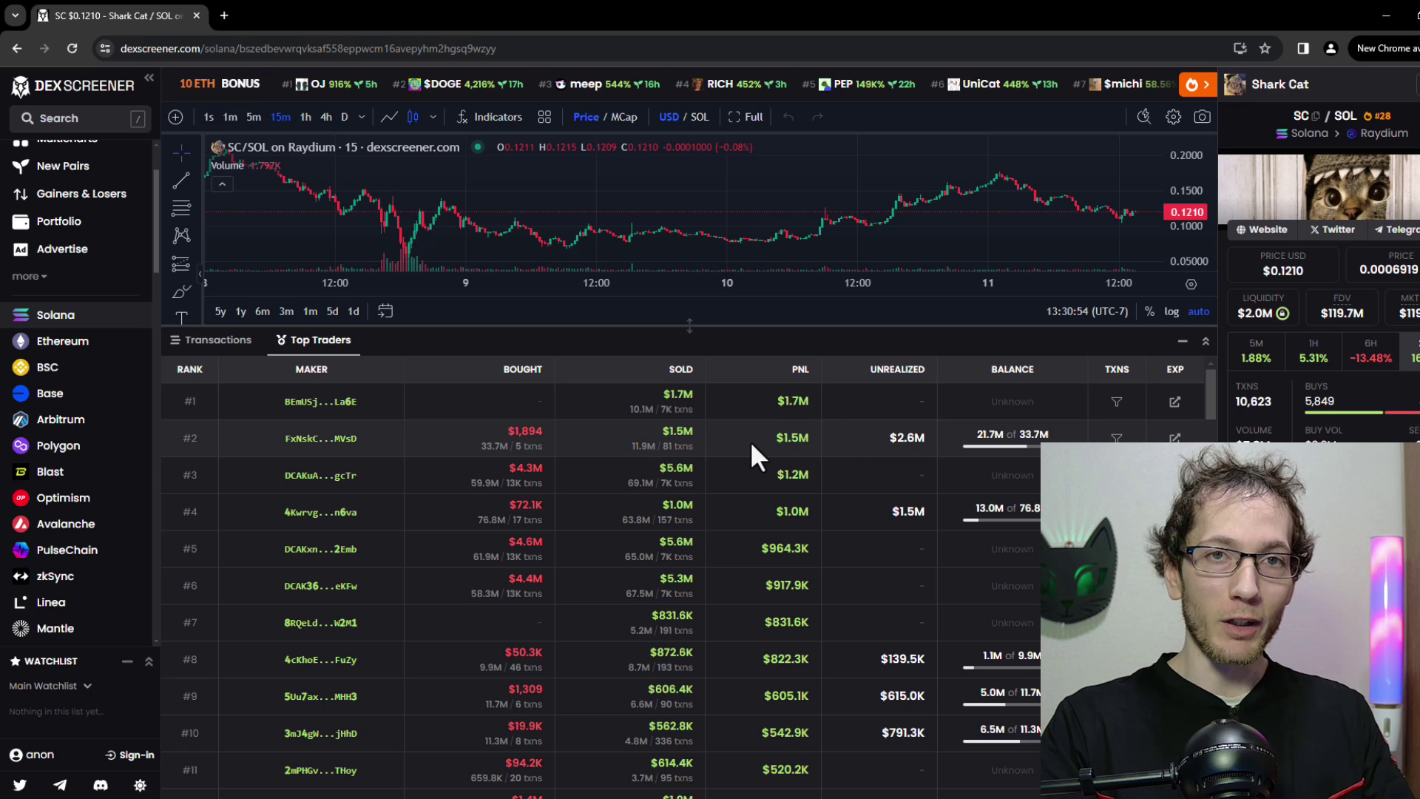
{"action": "scroll", "coordinate": [737, 437], "scroll_direction": "down", "scroll_amount": 3}
{"action": "scroll", "coordinate": [734, 439], "scroll_direction": "down", "scroll_amount": 3}
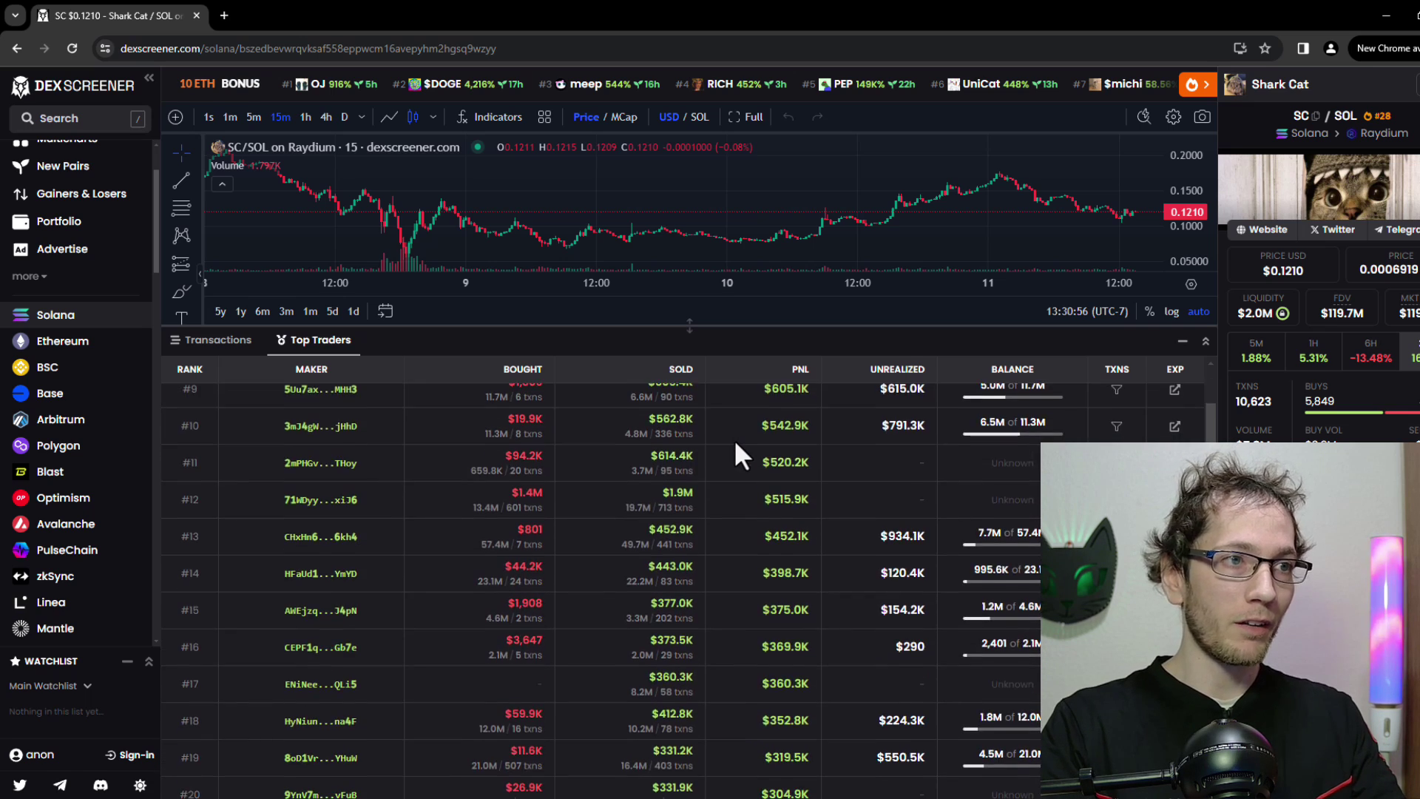
{"action": "scroll", "coordinate": [734, 441], "scroll_direction": "down", "scroll_amount": 3}
{"action": "scroll", "coordinate": [731, 449], "scroll_direction": "down", "scroll_amount": 2}
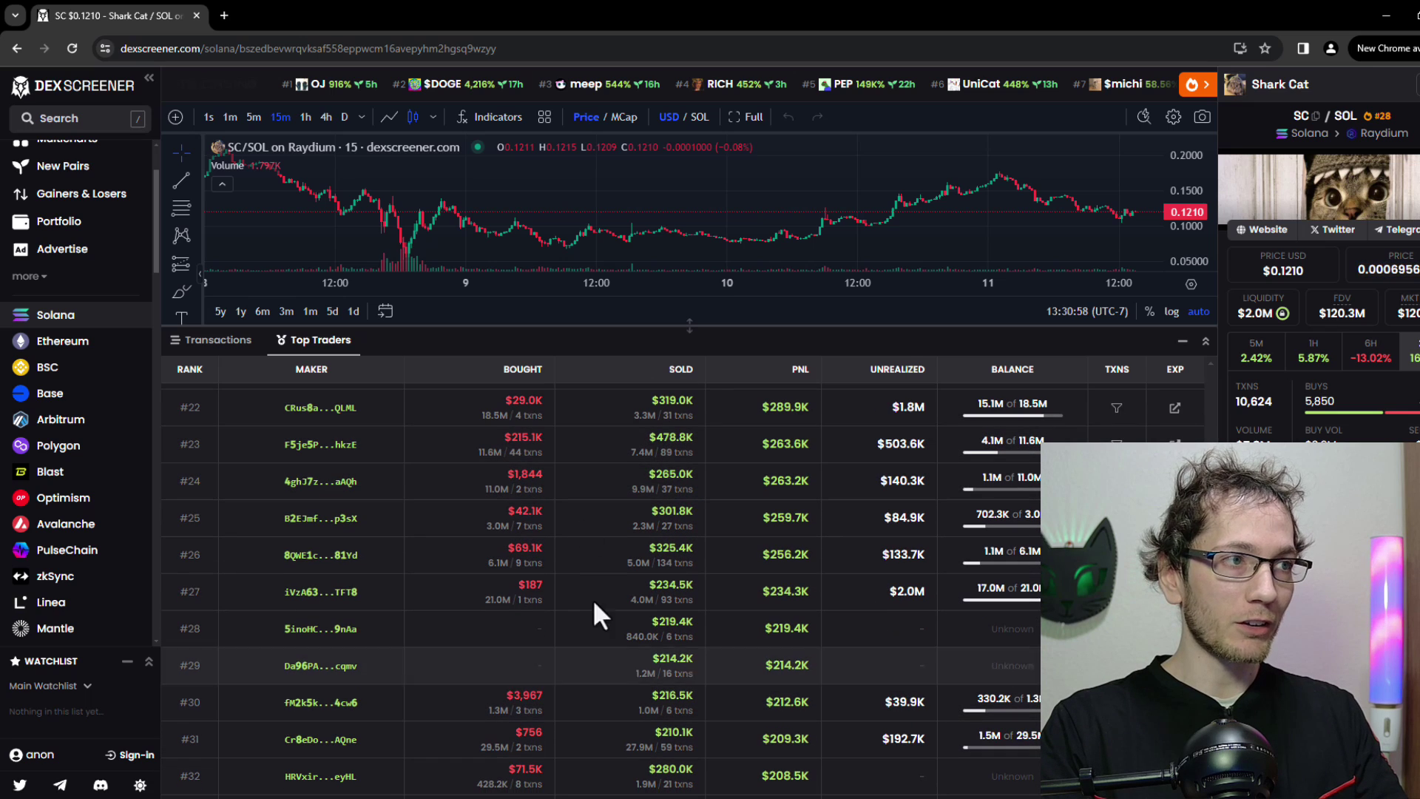
{"action": "scroll", "coordinate": [556, 577], "scroll_direction": "up", "scroll_amount": 1}
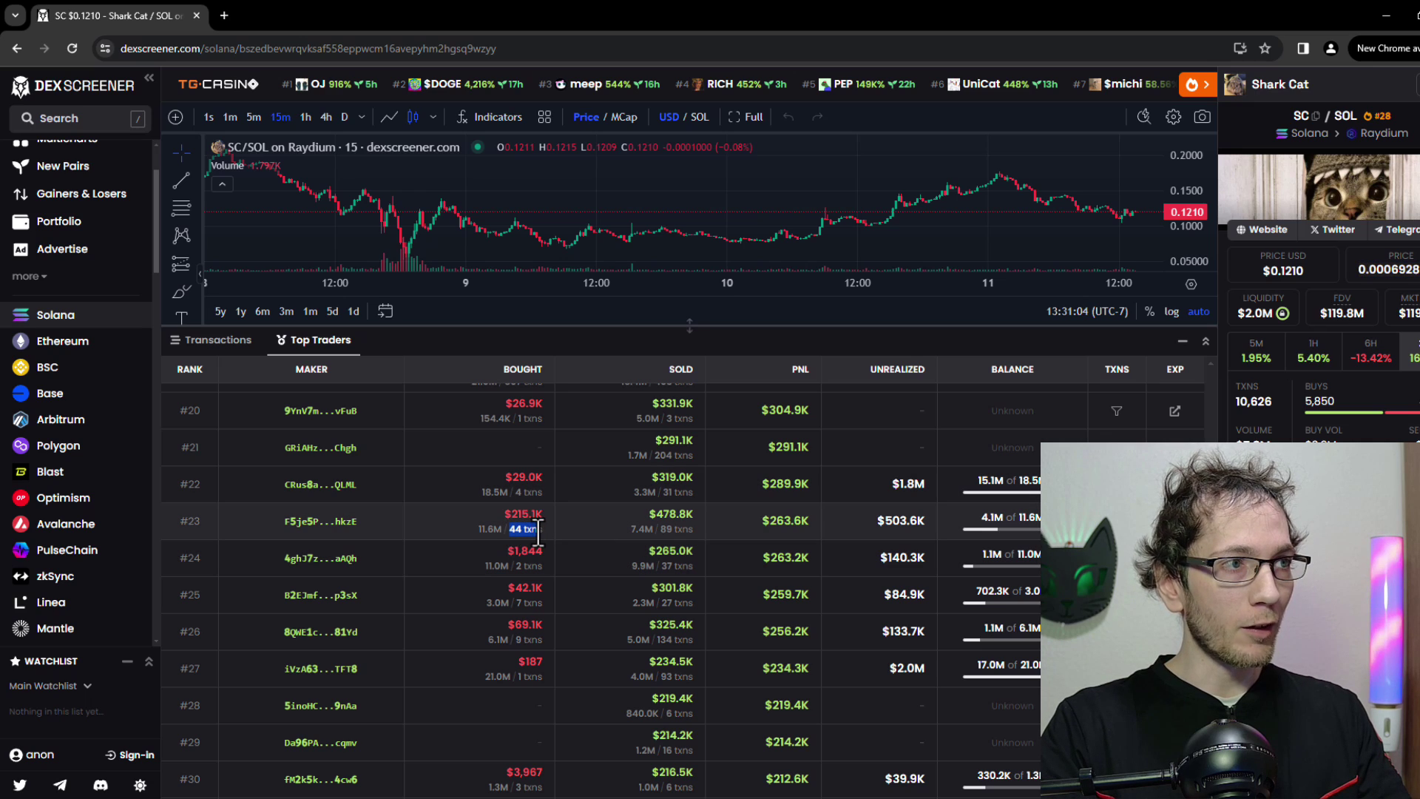
{"action": "left_click_drag", "start_coordinate": [681, 530], "coordinate": [694, 529]}
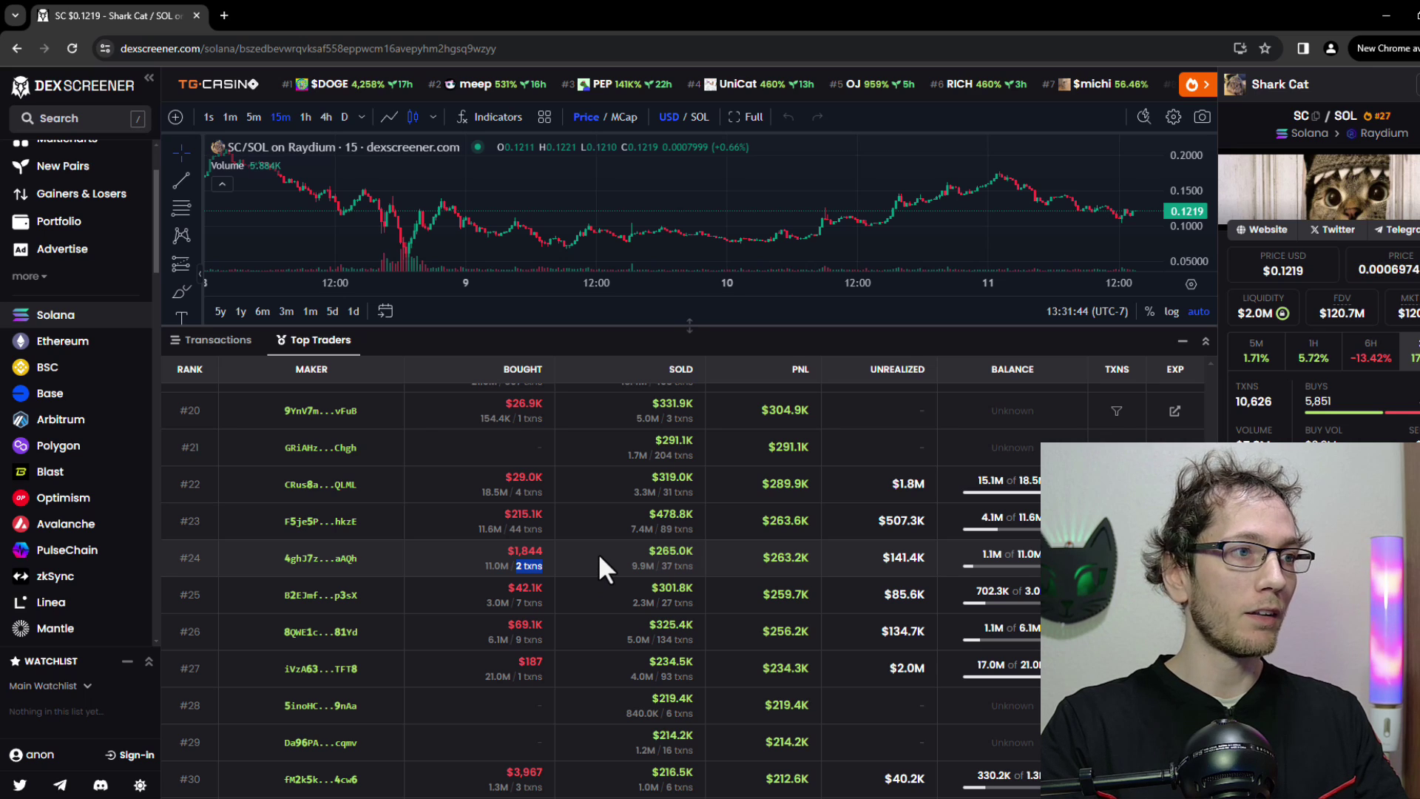
{"action": "scroll", "coordinate": [597, 553], "scroll_direction": "down", "scroll_amount": 2}
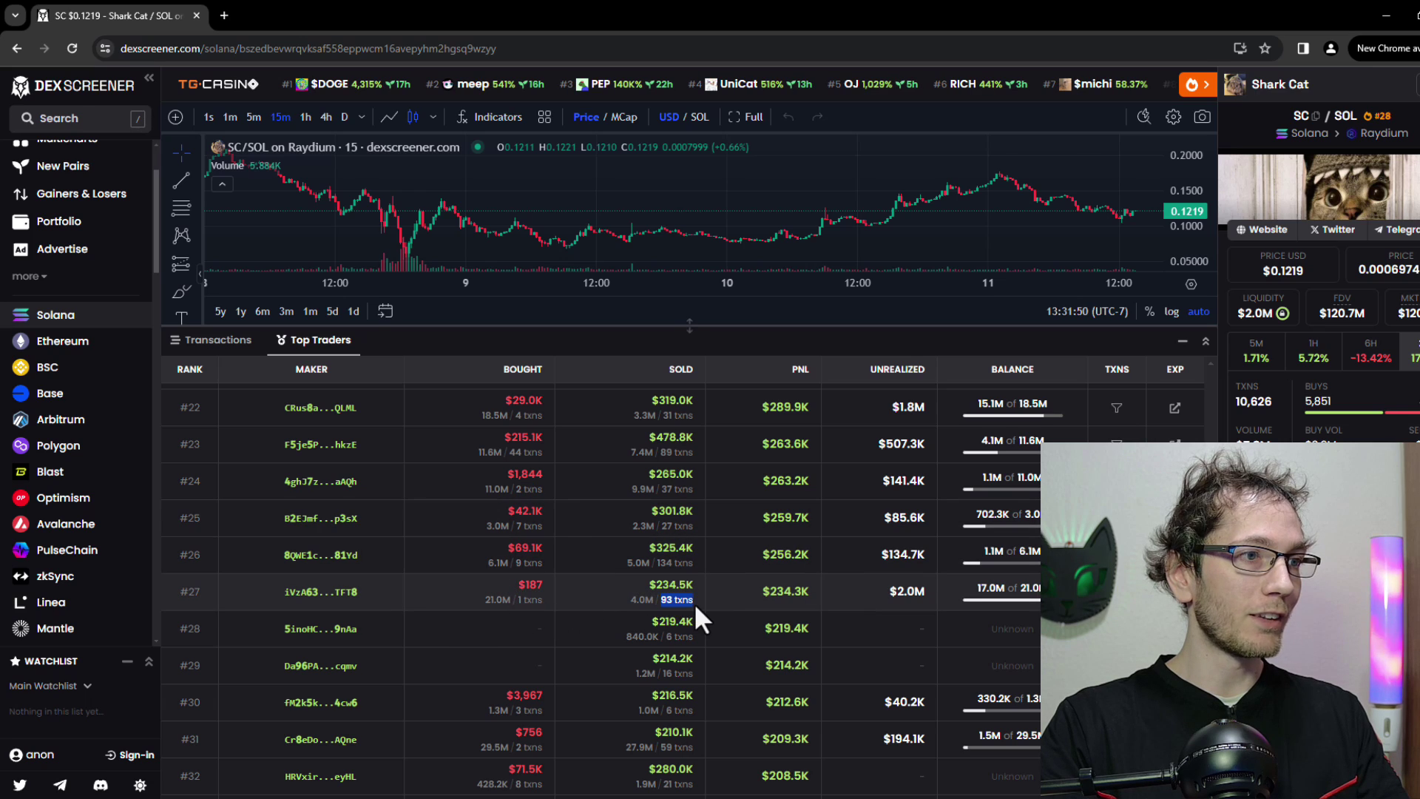
{"action": "left_click", "coordinate": [668, 605]}
{"action": "scroll", "coordinate": [668, 605], "scroll_direction": "down", "scroll_amount": 2}
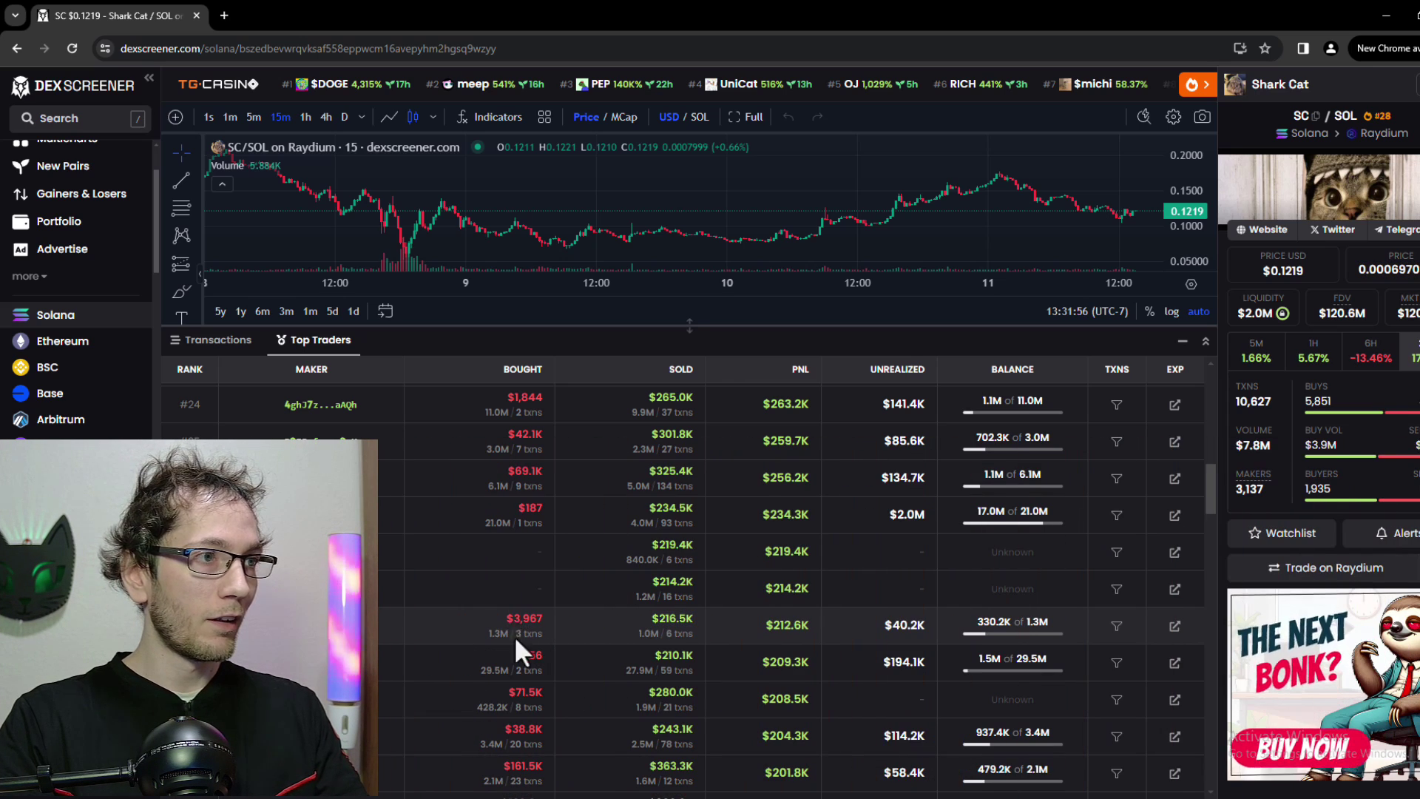
{"action": "left_click_drag", "start_coordinate": [516, 634], "coordinate": [544, 634]}
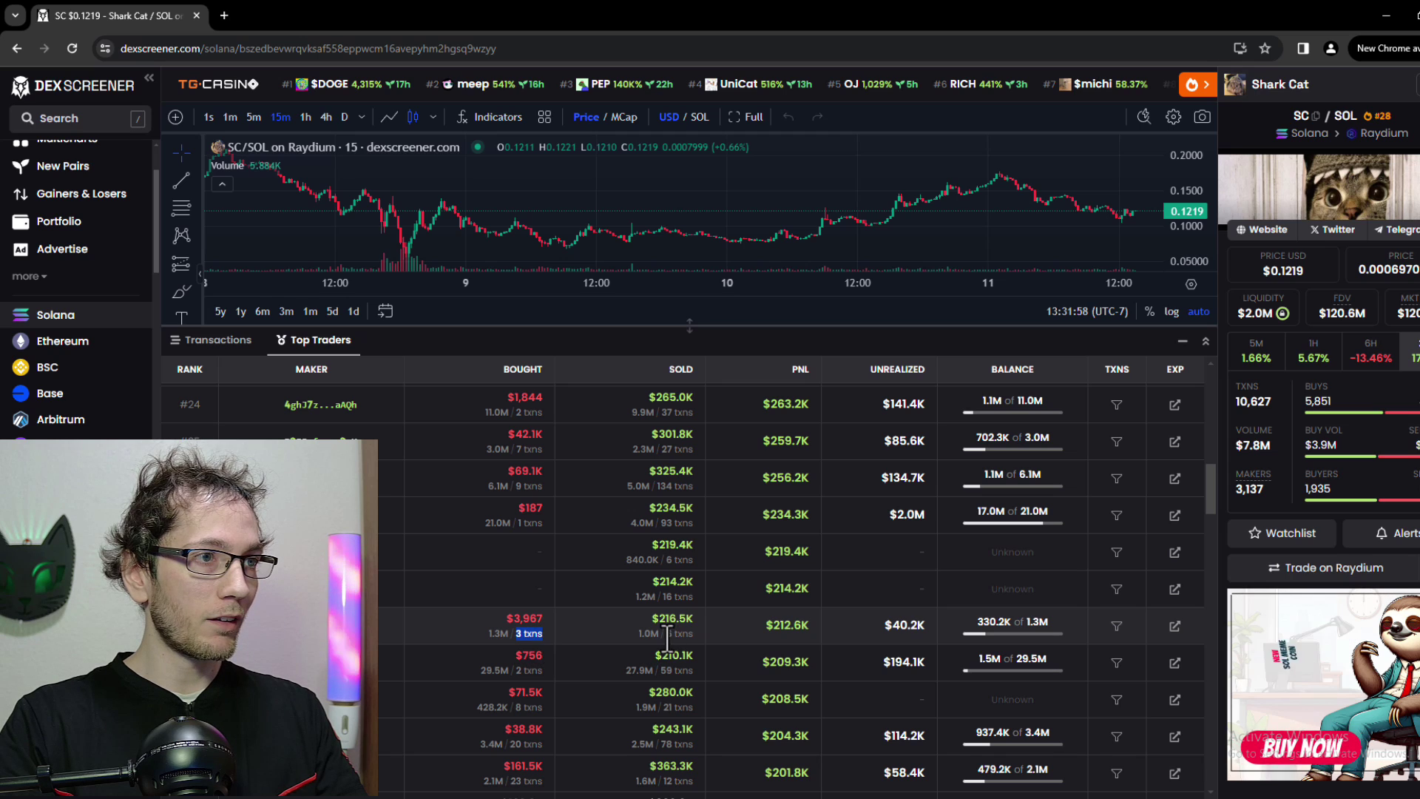
{"action": "left_click_drag", "start_coordinate": [665, 634], "coordinate": [694, 634]}
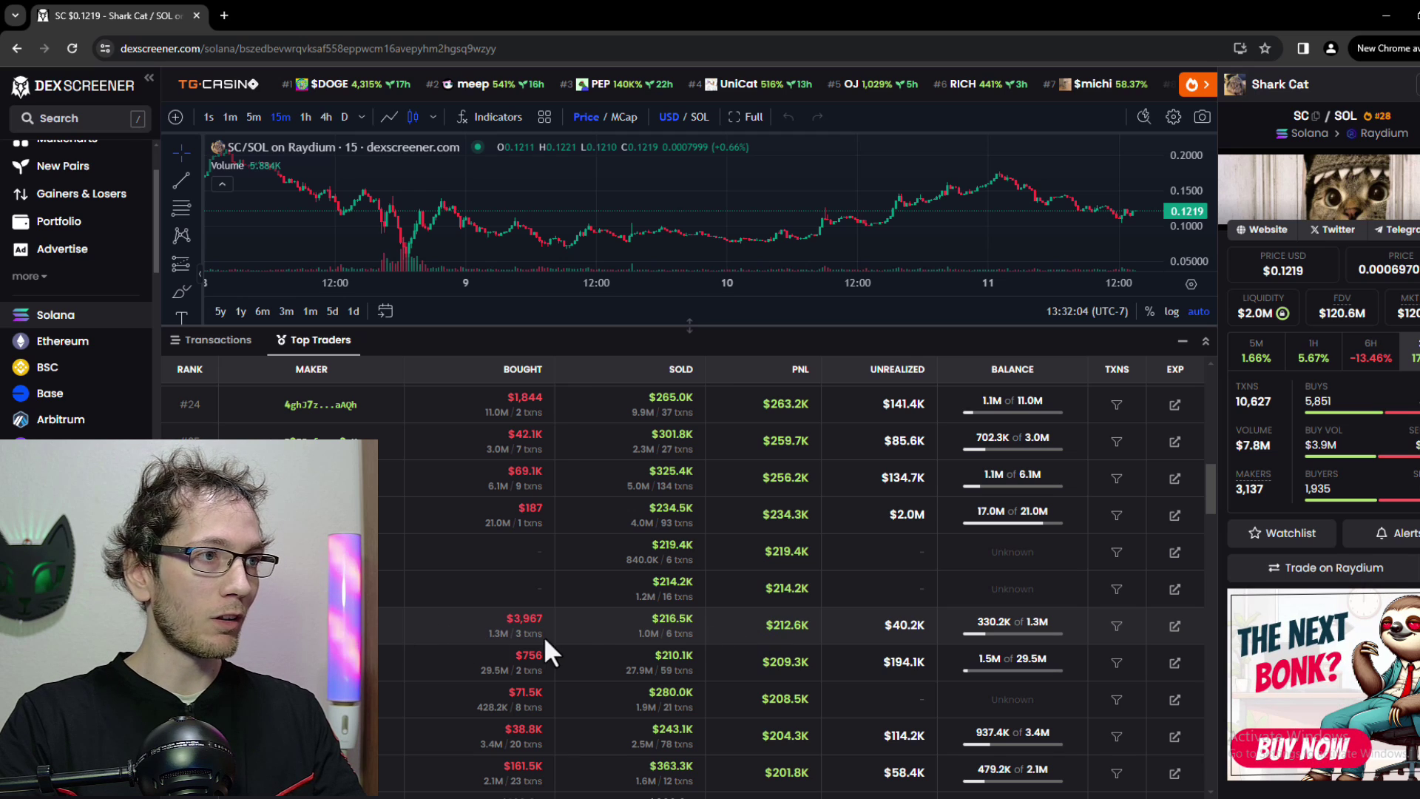
{"action": "left_click", "coordinate": [1173, 627]}
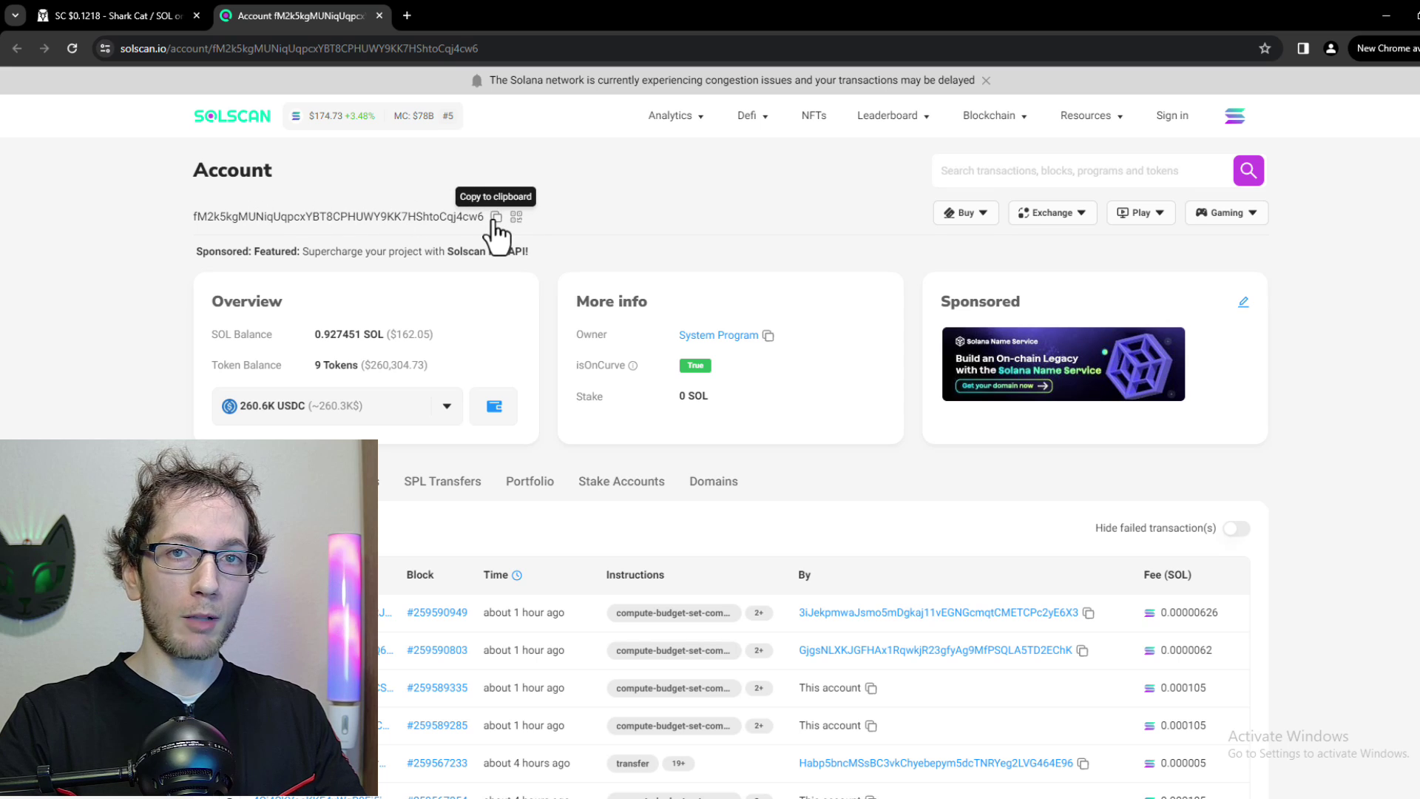
Step: Copy the #30 trader's wallet address from Solscan and start a new tab
{"action": "left_click", "coordinate": [495, 217]}
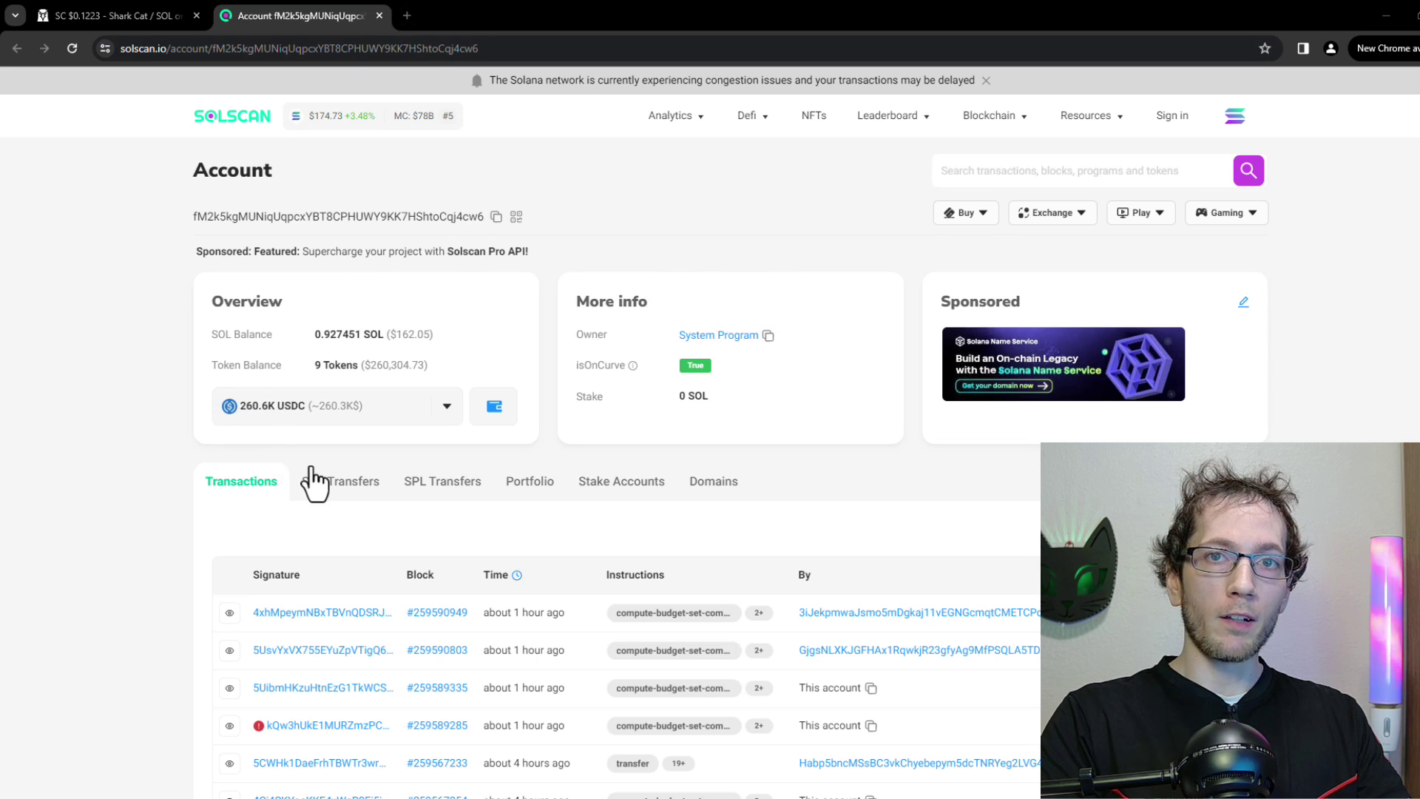
{"action": "left_click", "coordinate": [407, 15]}
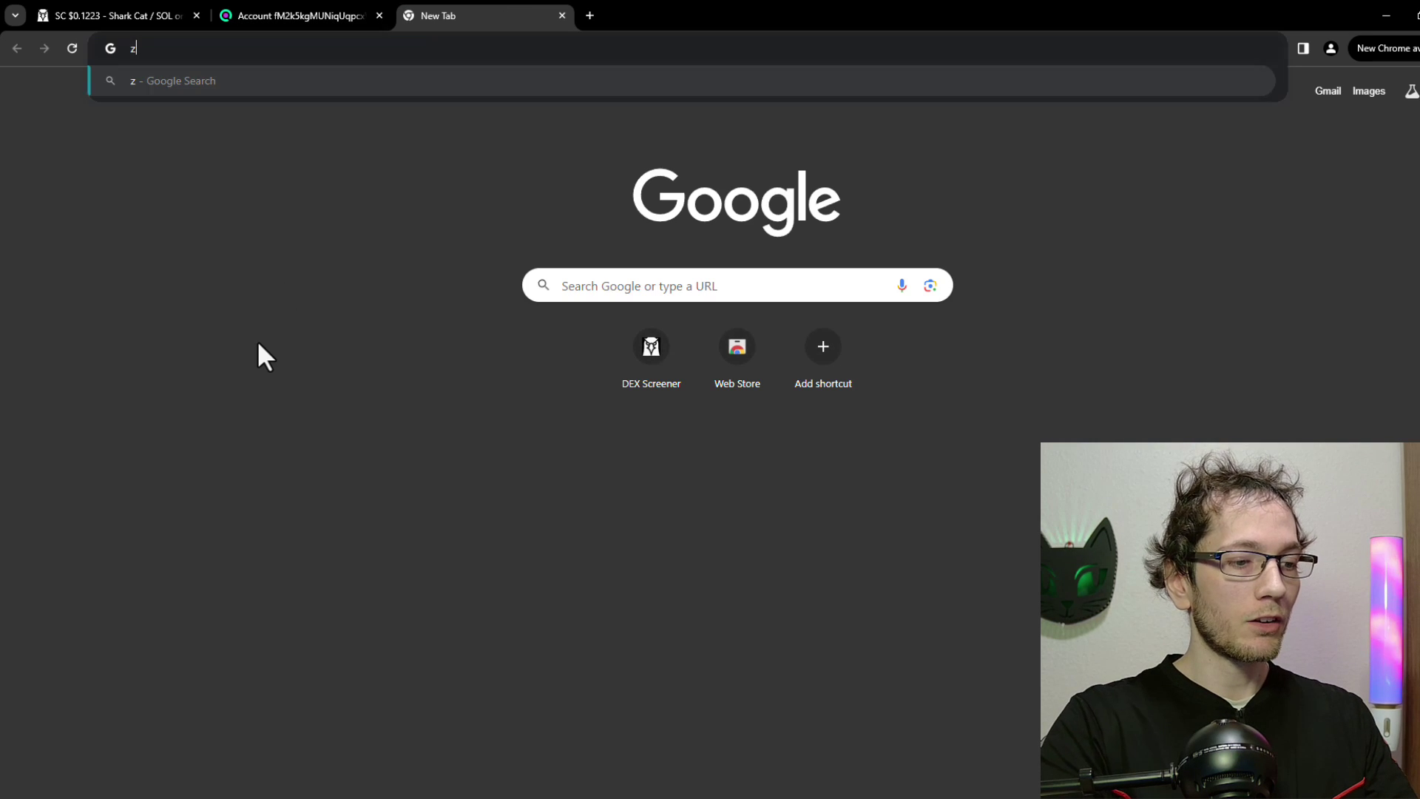
Step: Search 'zelfiguru' and open the GitBook's Overview Solana wallet analyzer tools page
{"action": "type", "text": "zelfiguru"}
{"action": "key", "text": "Return"}
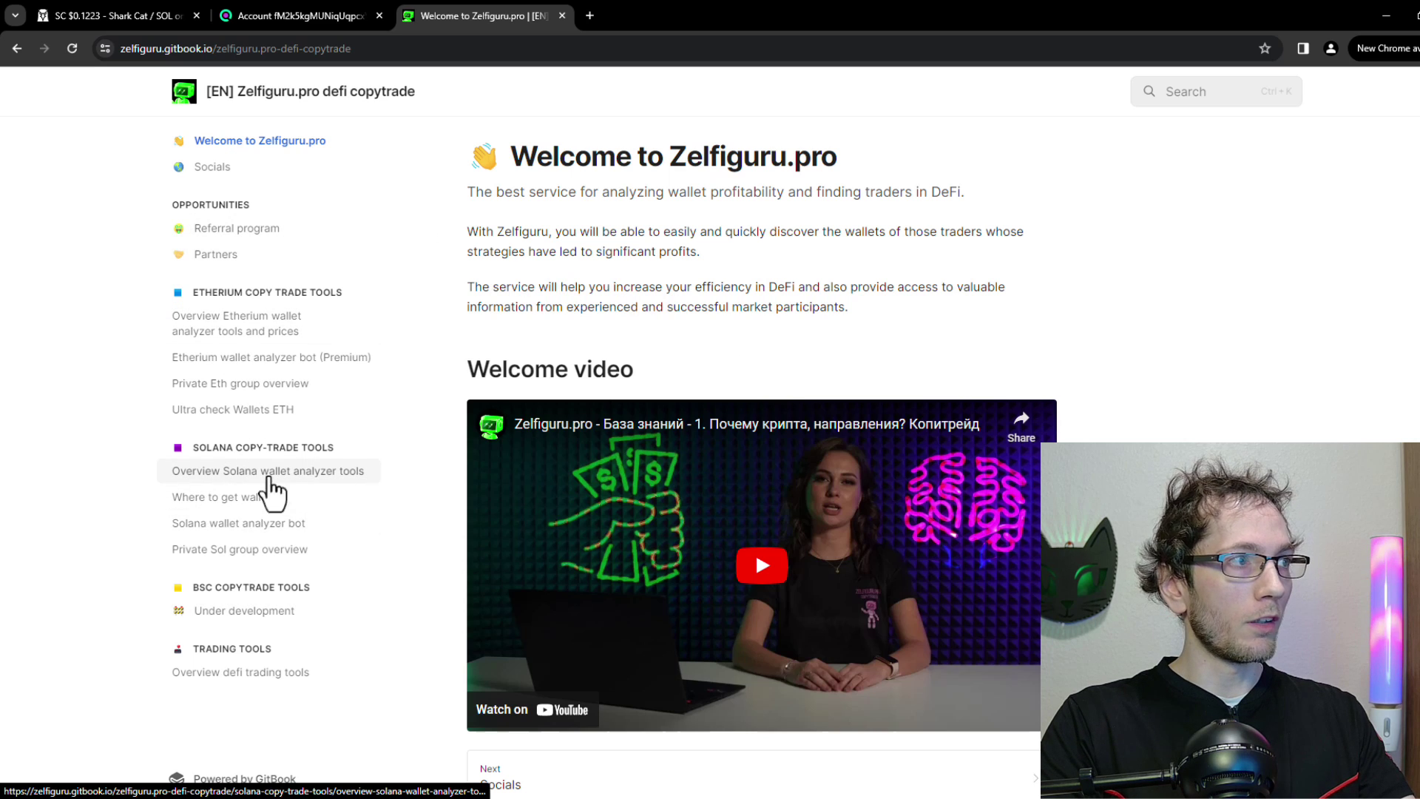
{"action": "left_click", "coordinate": [264, 473]}
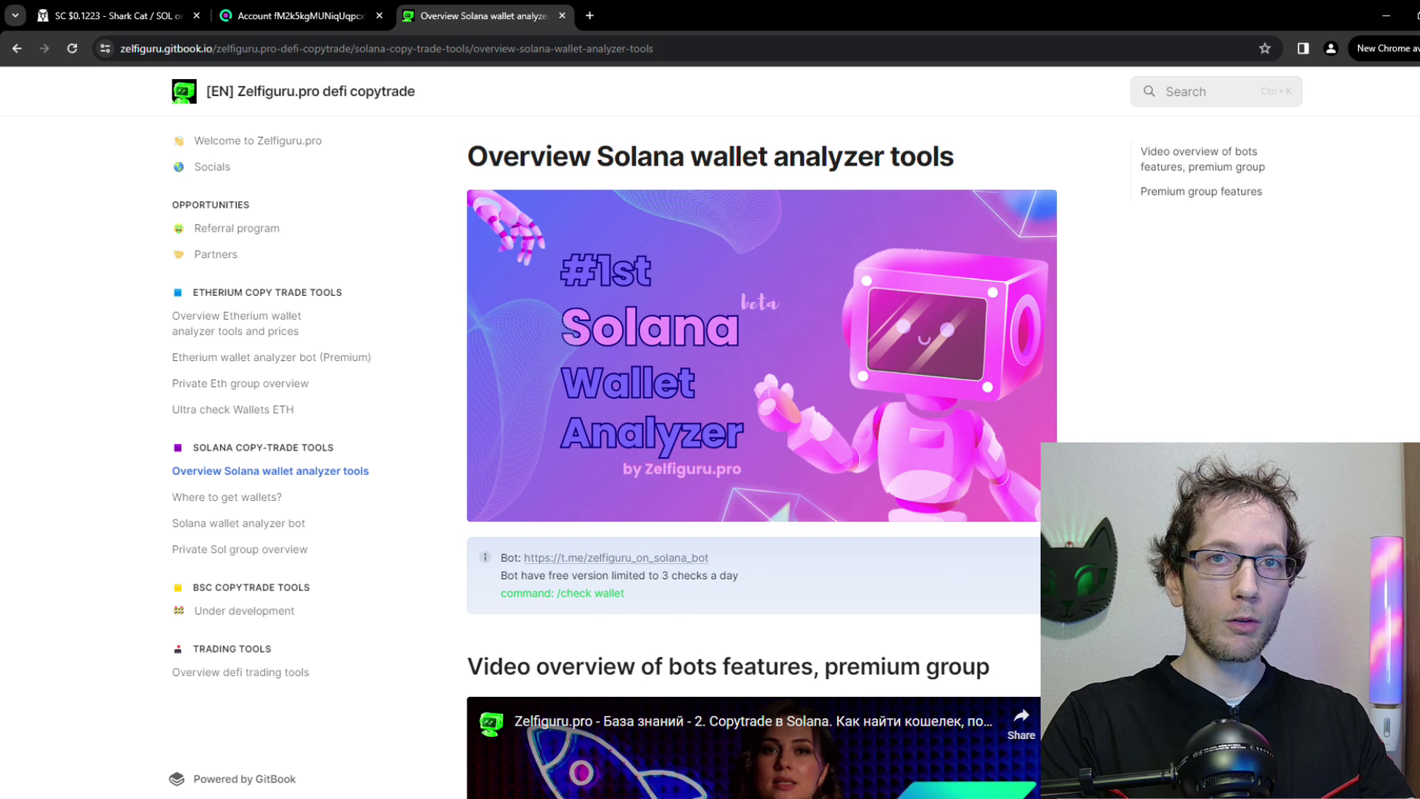
Step: Follow the overview's bot link to the Zelfiguru on Solana Telegram contact page
{"action": "scroll", "coordinate": [658, 581], "scroll_direction": "down", "scroll_amount": 1}
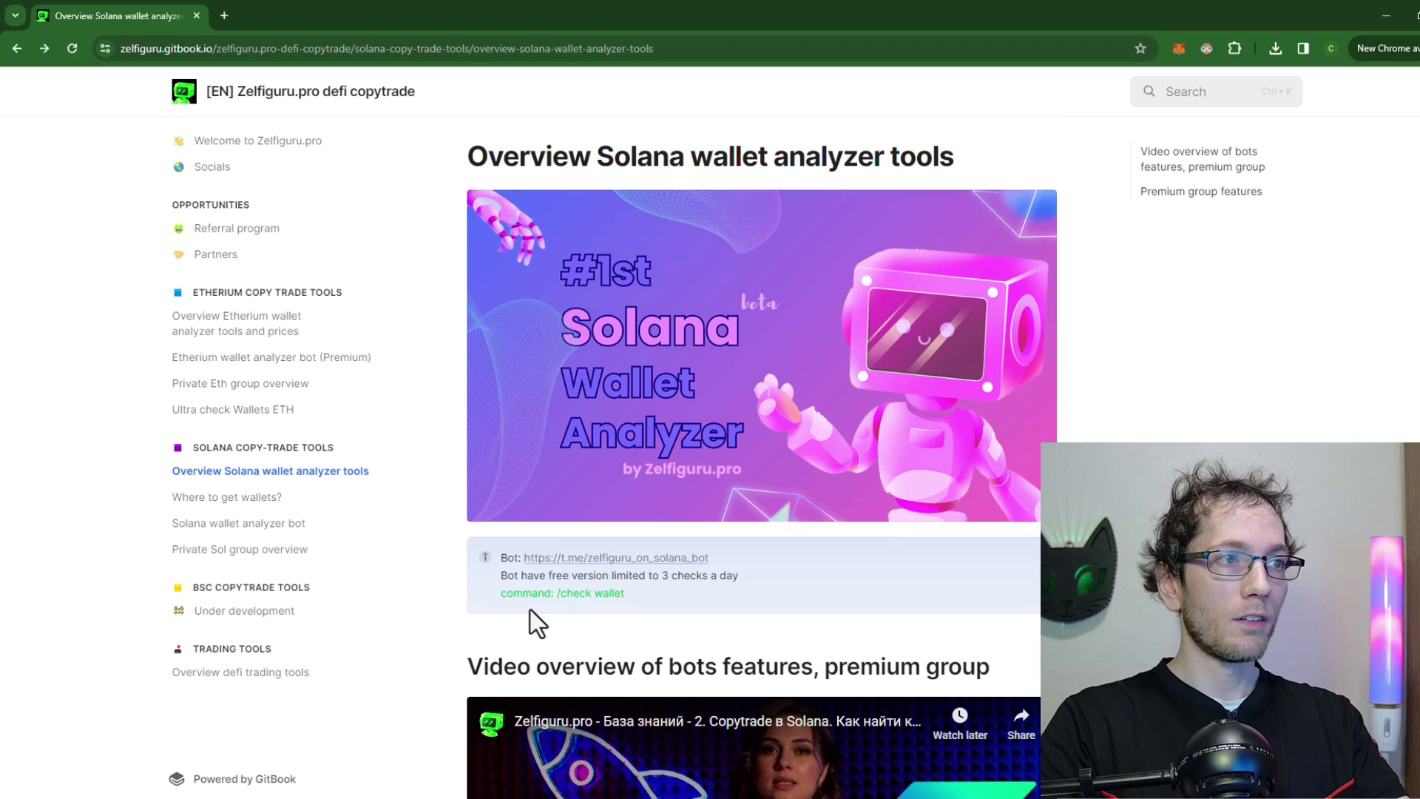
{"action": "left_click", "coordinate": [632, 558]}
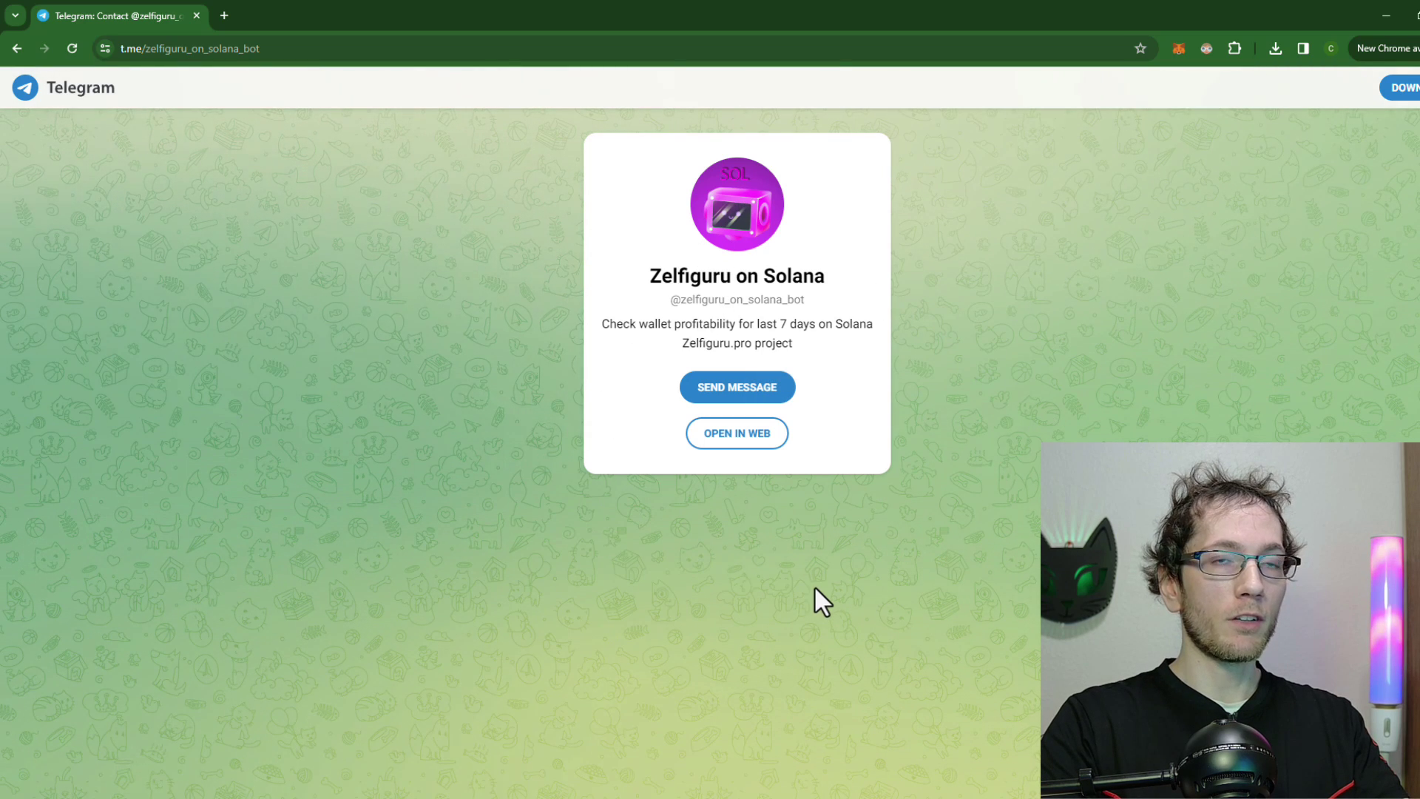
Step: Launch the Zelfiguru on Solana bot chat in Telegram Web
{"action": "left_click", "coordinate": [733, 440]}
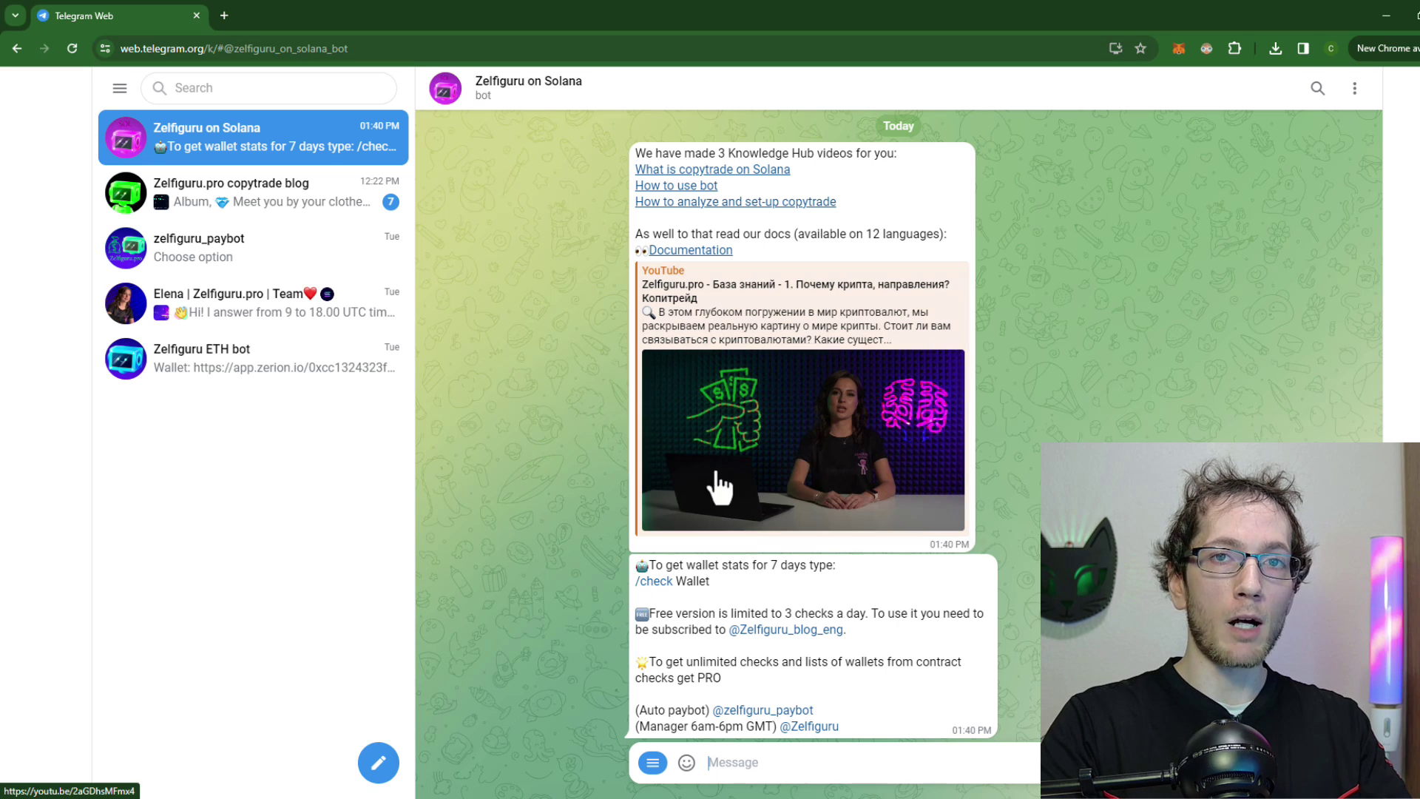
Step: Heart the bot's instructions and highlight the /check command, 7-day stats and three-checks limit
{"action": "double_click", "coordinate": [974, 703]}
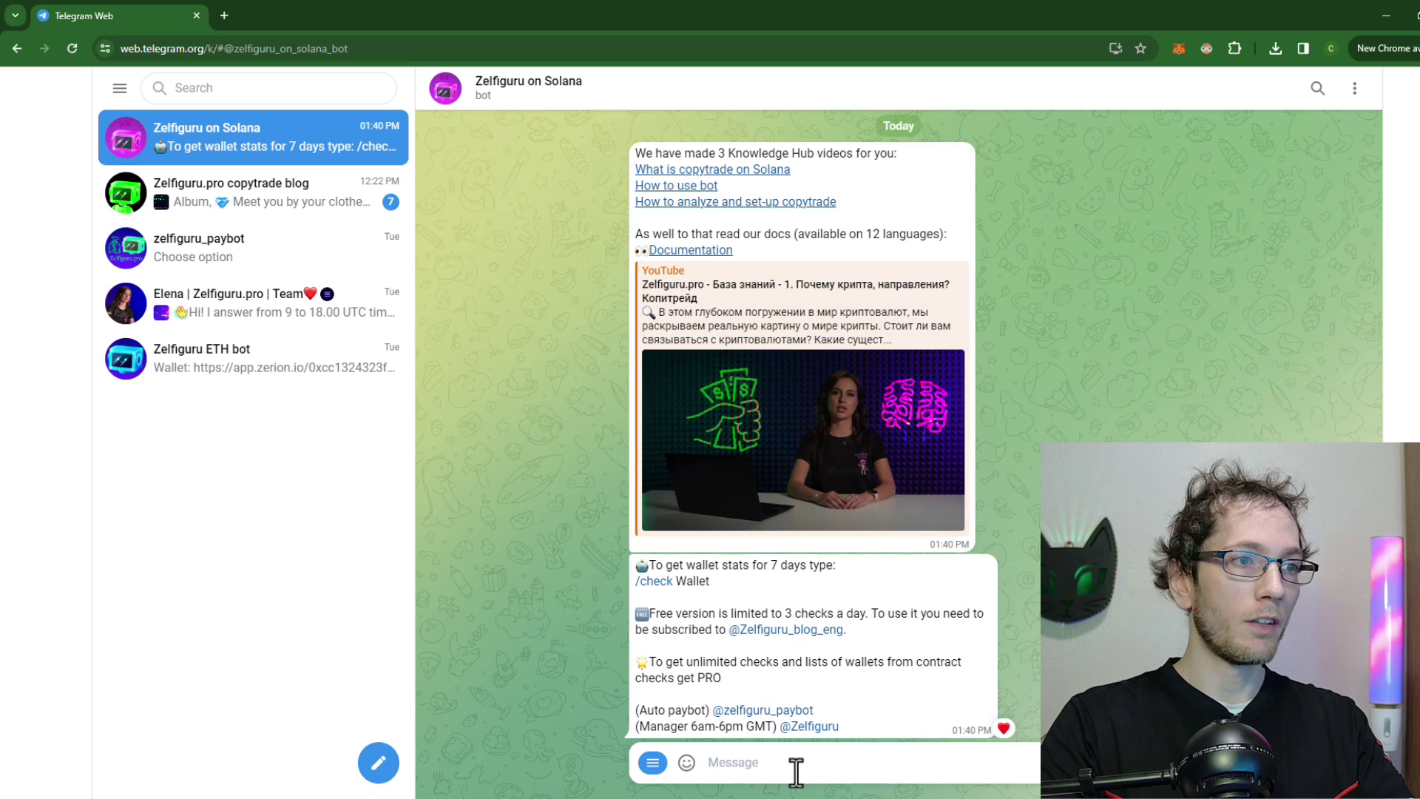
{"action": "left_click_drag", "start_coordinate": [721, 583], "coordinate": [634, 587]}
{"action": "left_click", "coordinate": [721, 585]}
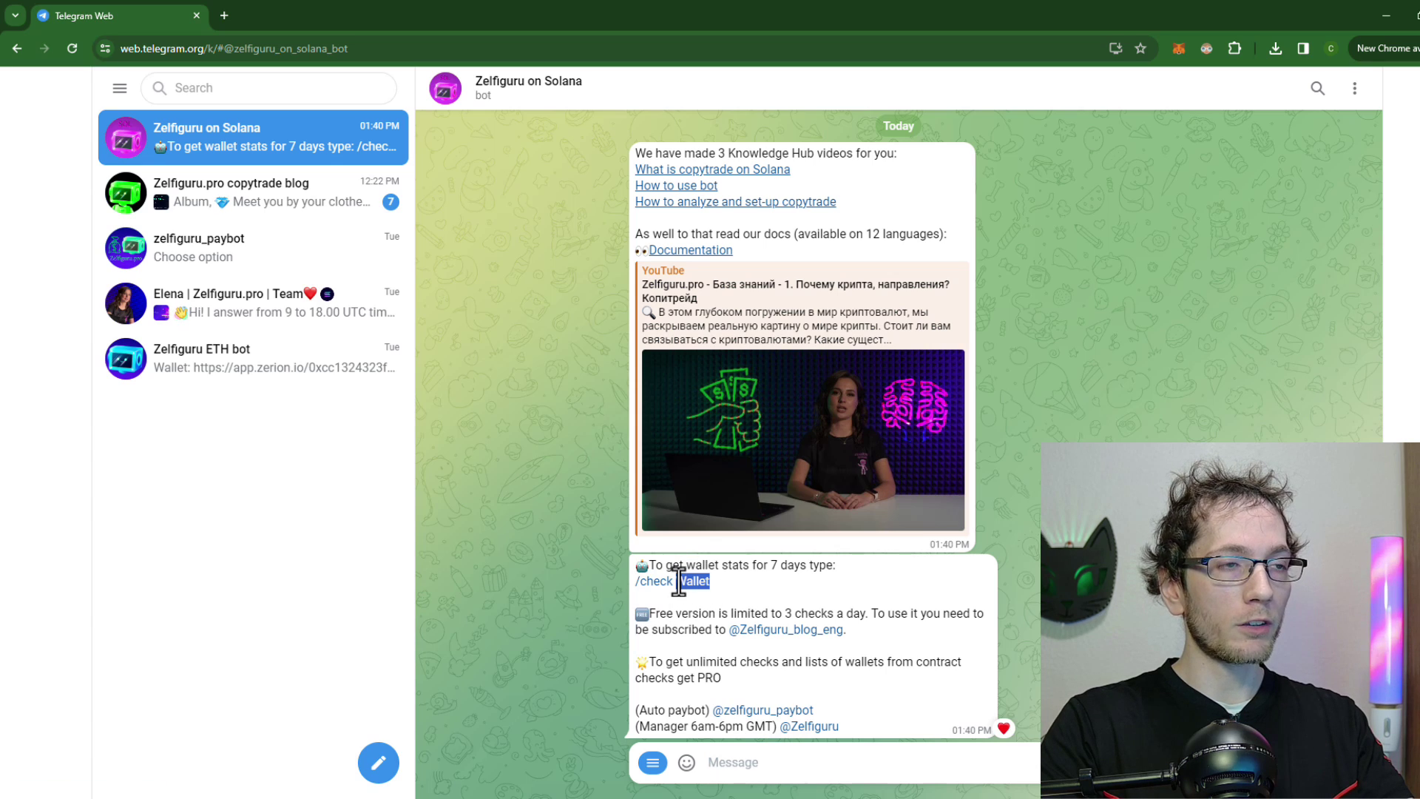
{"action": "left_click_drag", "start_coordinate": [722, 565], "coordinate": [837, 566]}
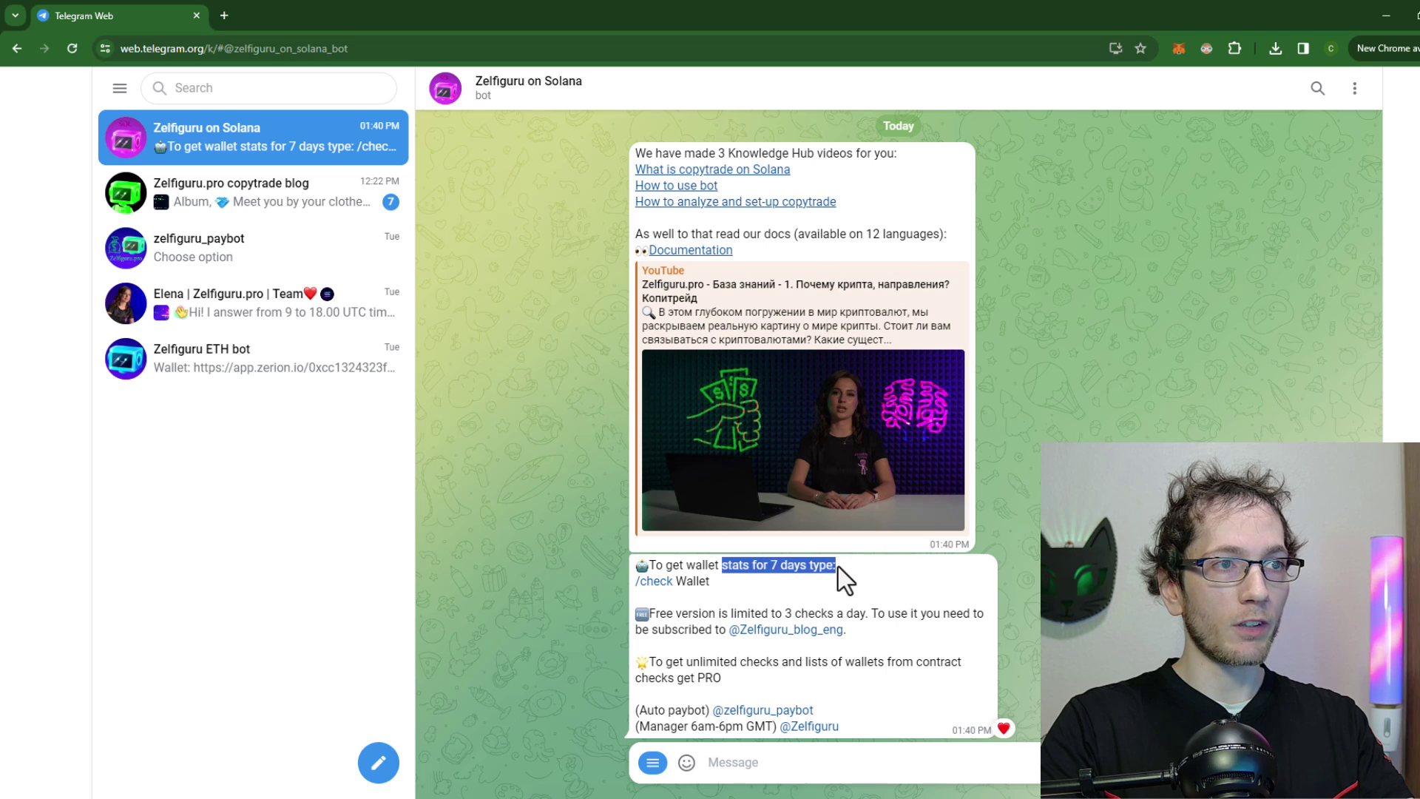
{"action": "left_click", "coordinate": [859, 570]}
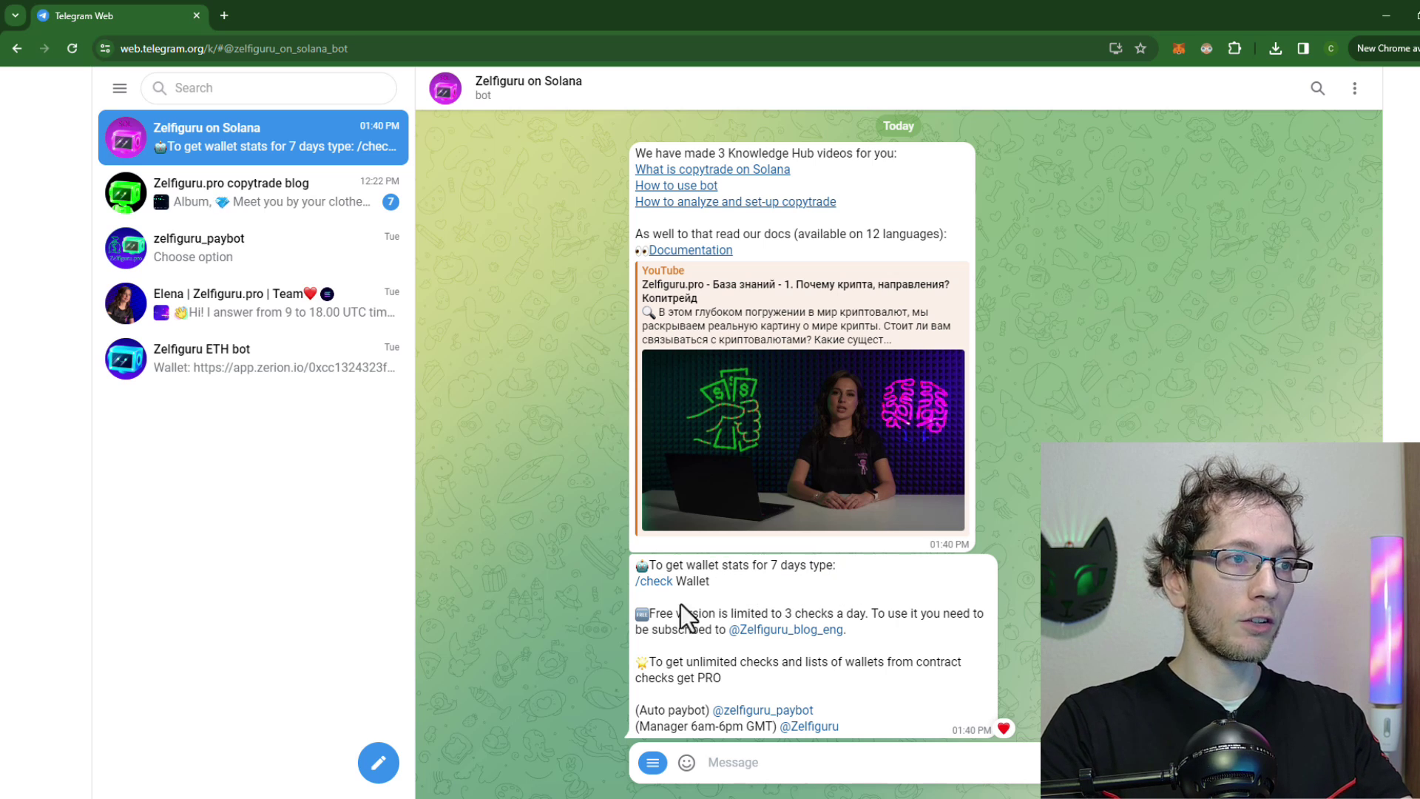
{"action": "left_click_drag", "start_coordinate": [849, 630], "coordinate": [680, 614]}
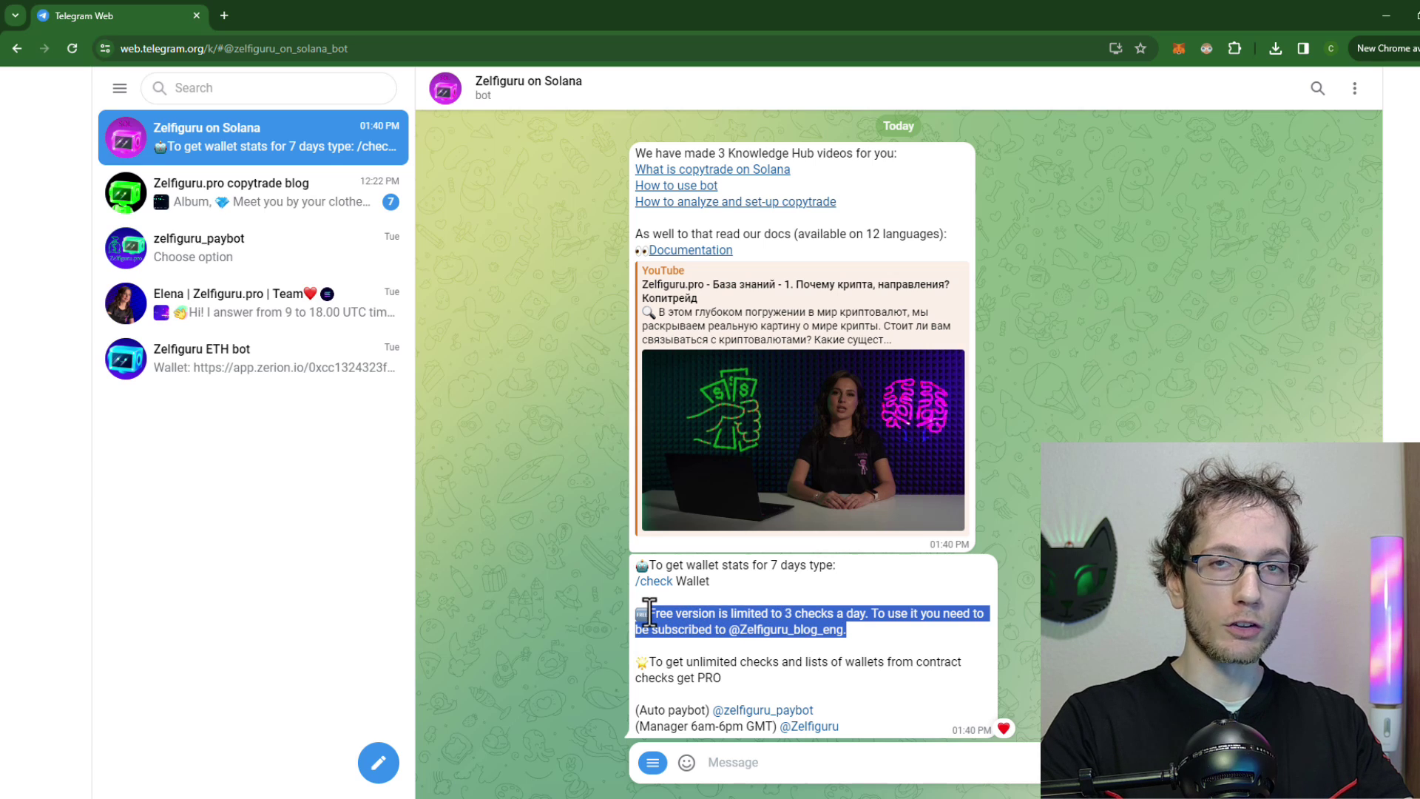
{"action": "left_click", "coordinate": [886, 636]}
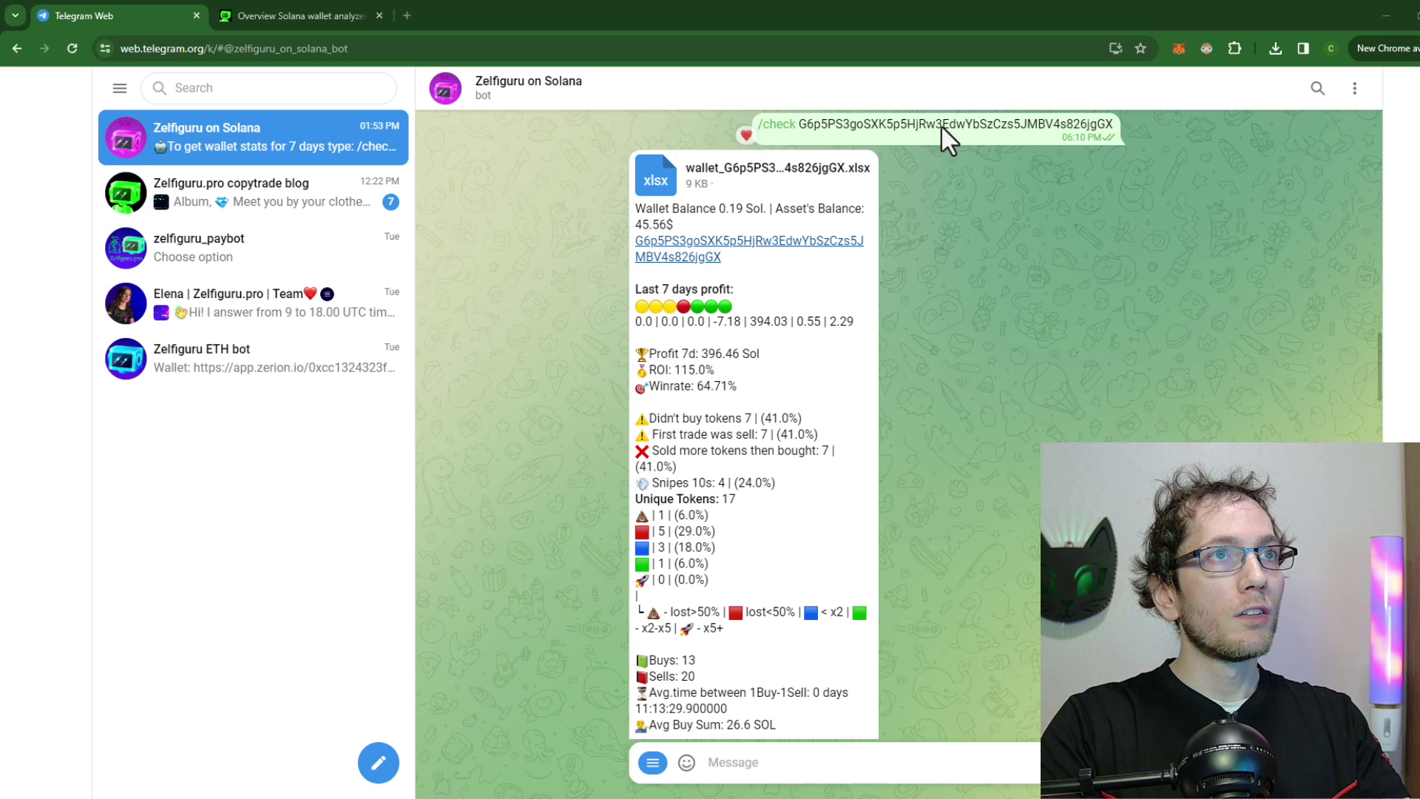
Step: Review the report for the checked wallet address, then return to the GitBook overview
{"action": "left_click_drag", "start_coordinate": [798, 124], "coordinate": [1109, 137]}
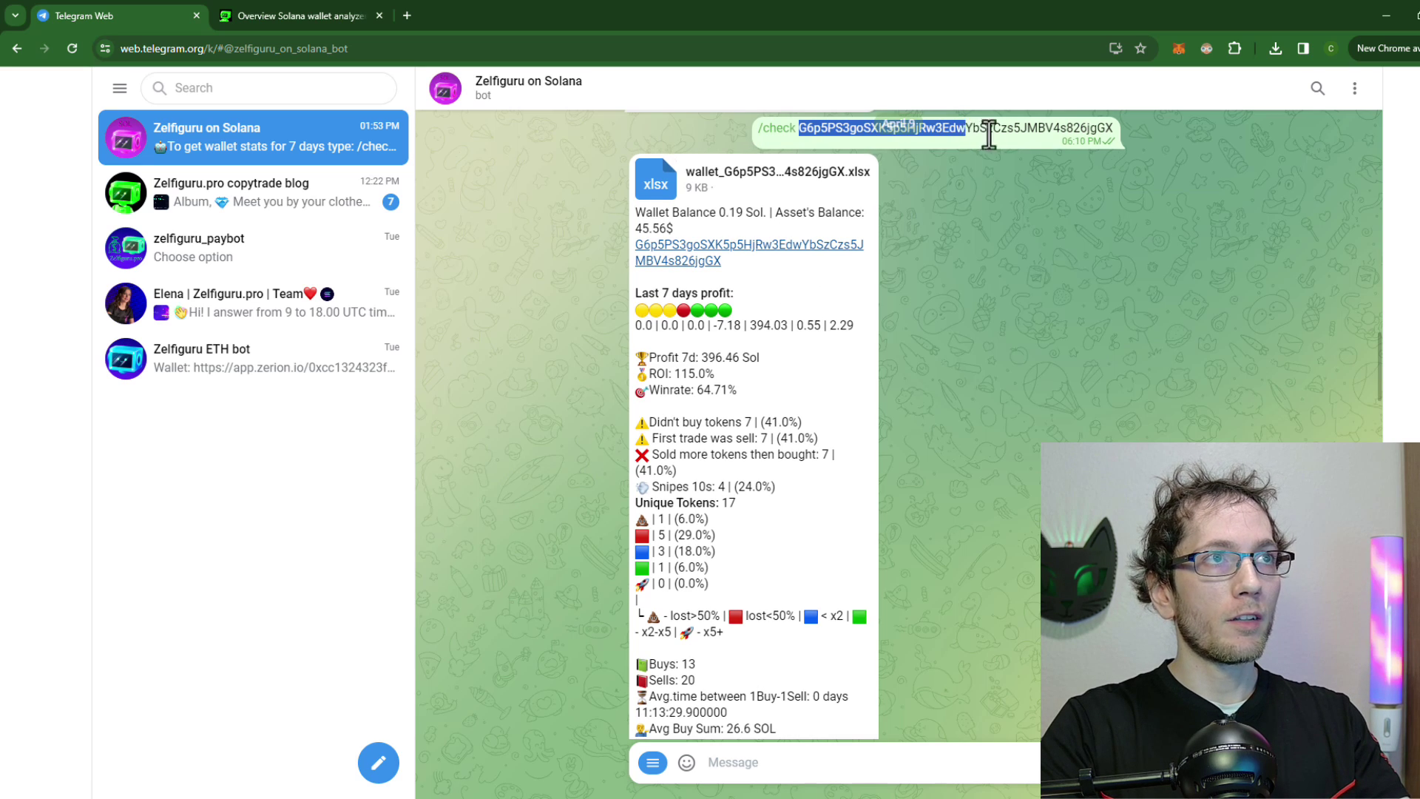
{"action": "left_click", "coordinate": [1050, 280]}
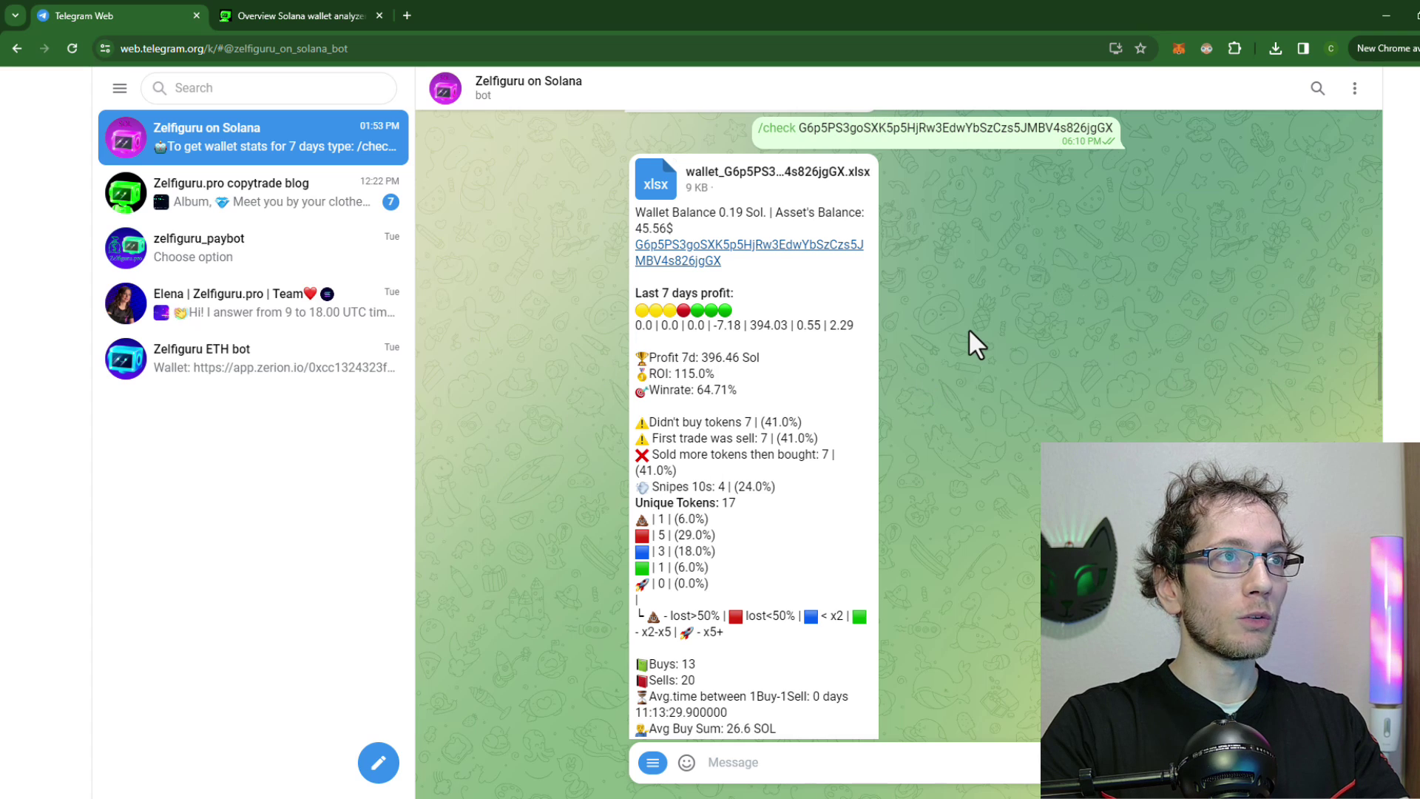
{"action": "scroll", "coordinate": [969, 329], "scroll_direction": "down", "scroll_amount": 1}
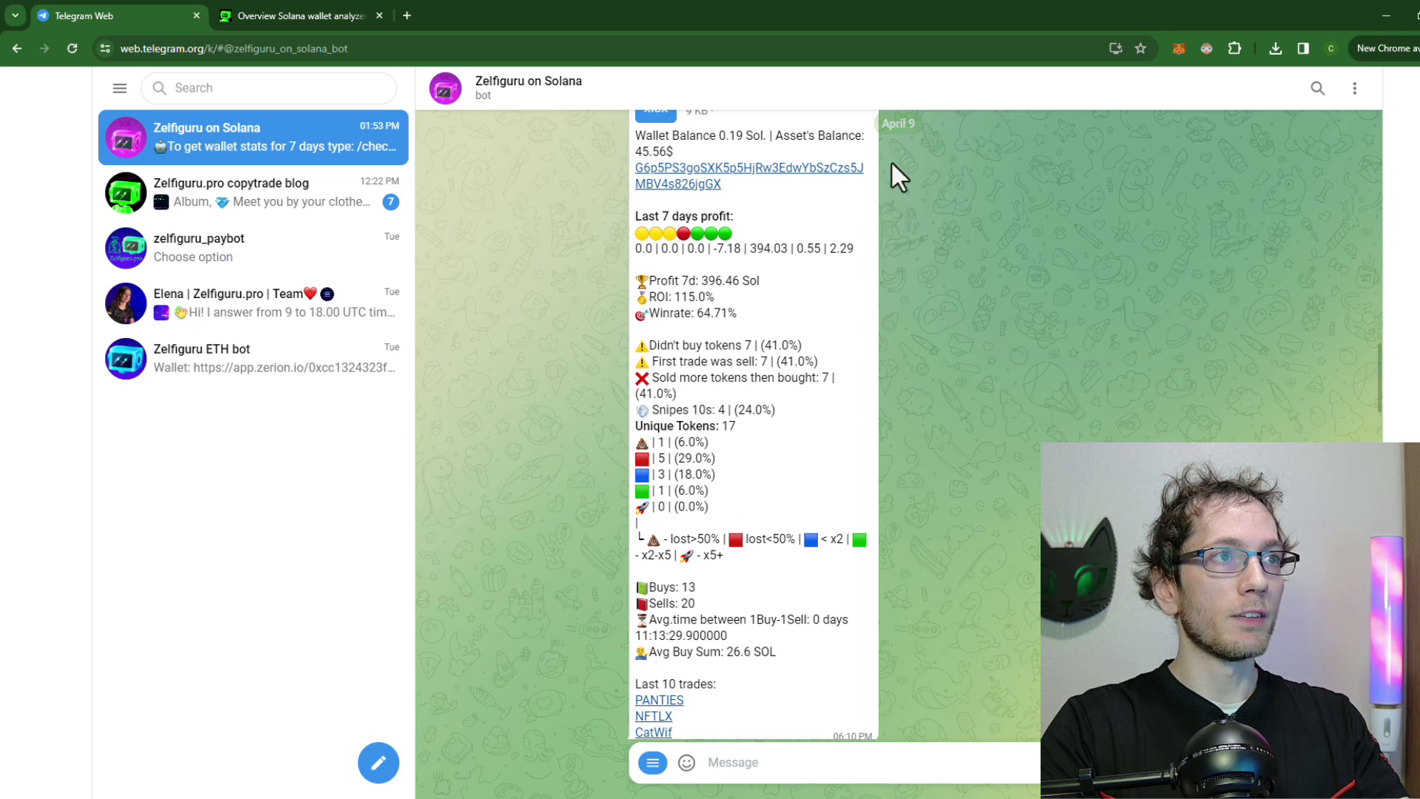
{"action": "middle_click", "coordinate": [580, 469]}
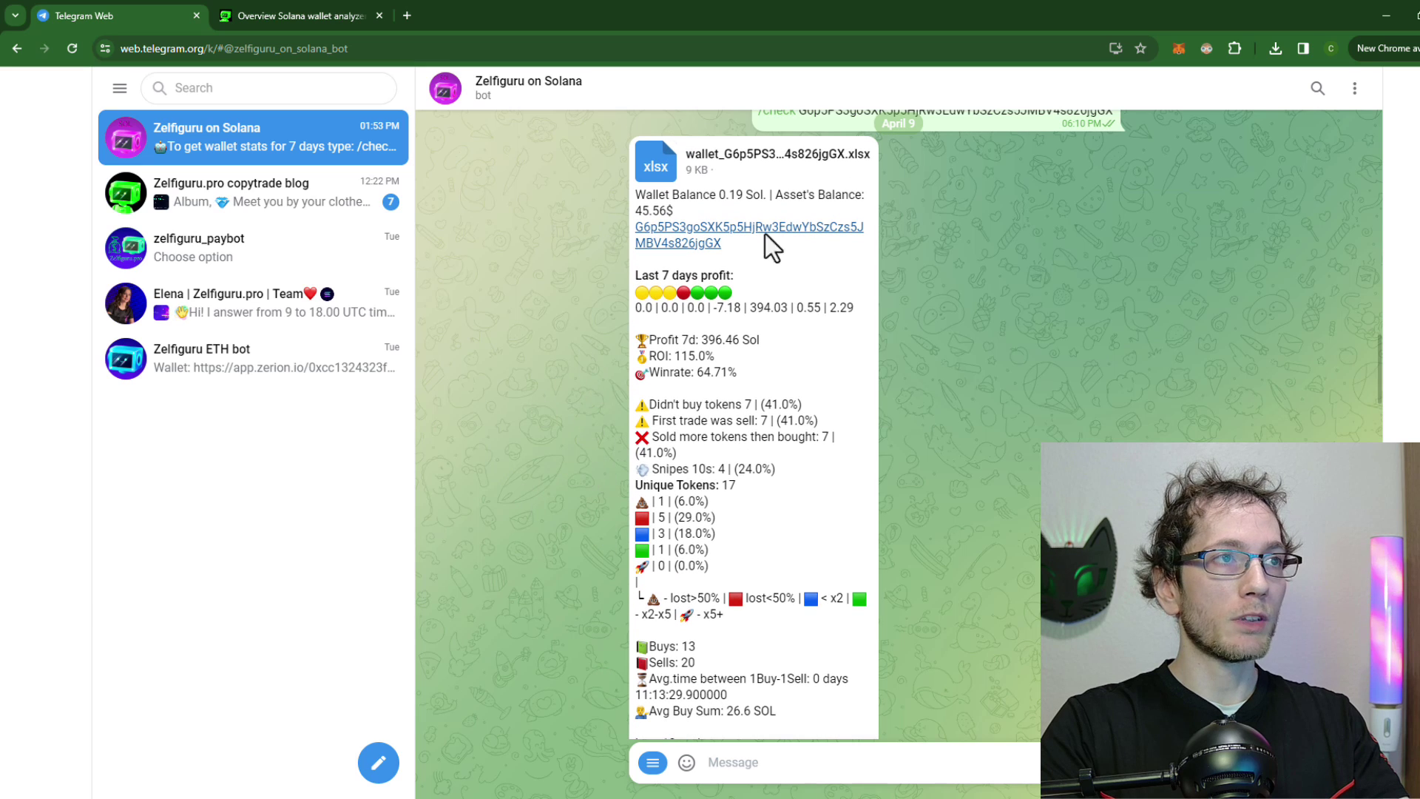
{"action": "middle_click", "coordinate": [533, 381]}
{"action": "left_click", "coordinate": [539, 388]}
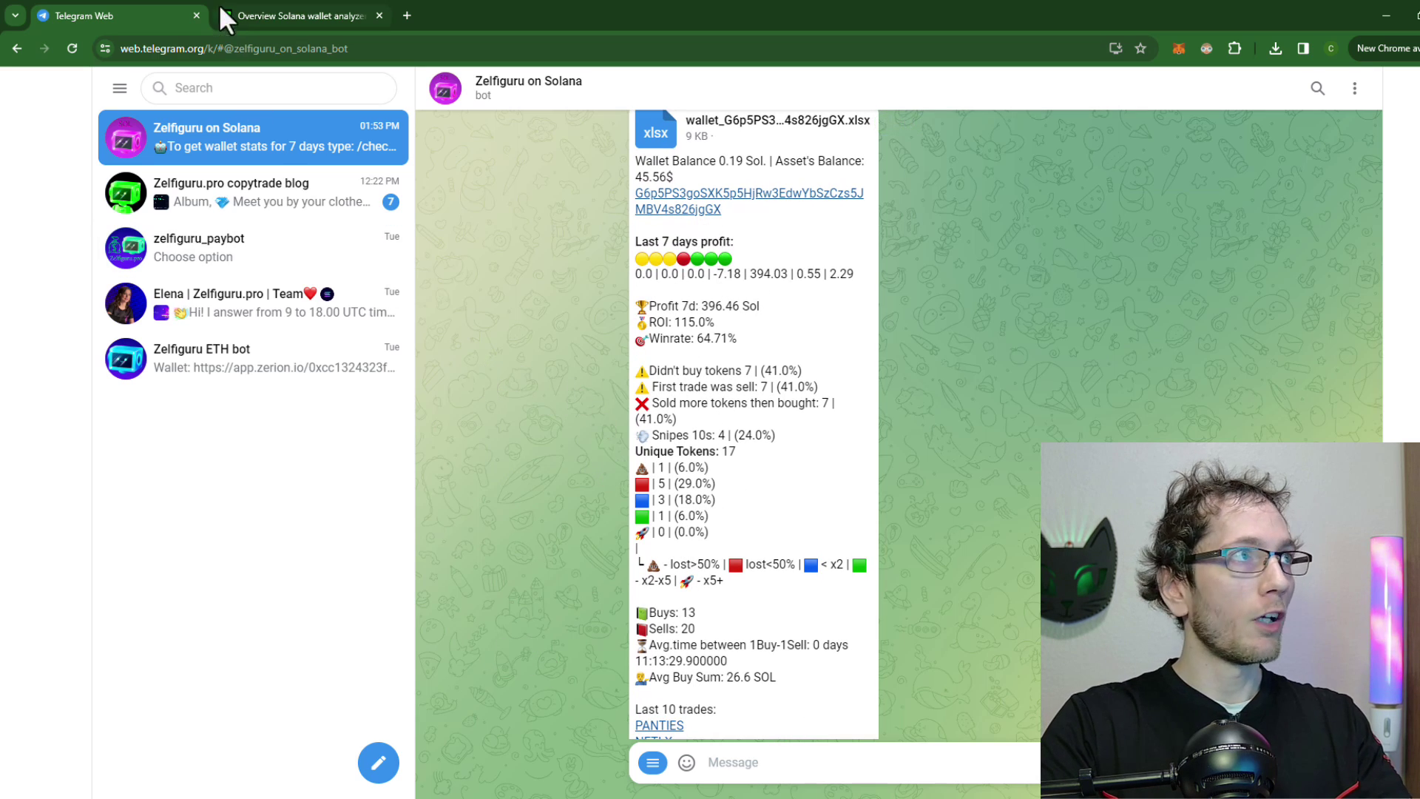
{"action": "left_click", "coordinate": [269, 10]}
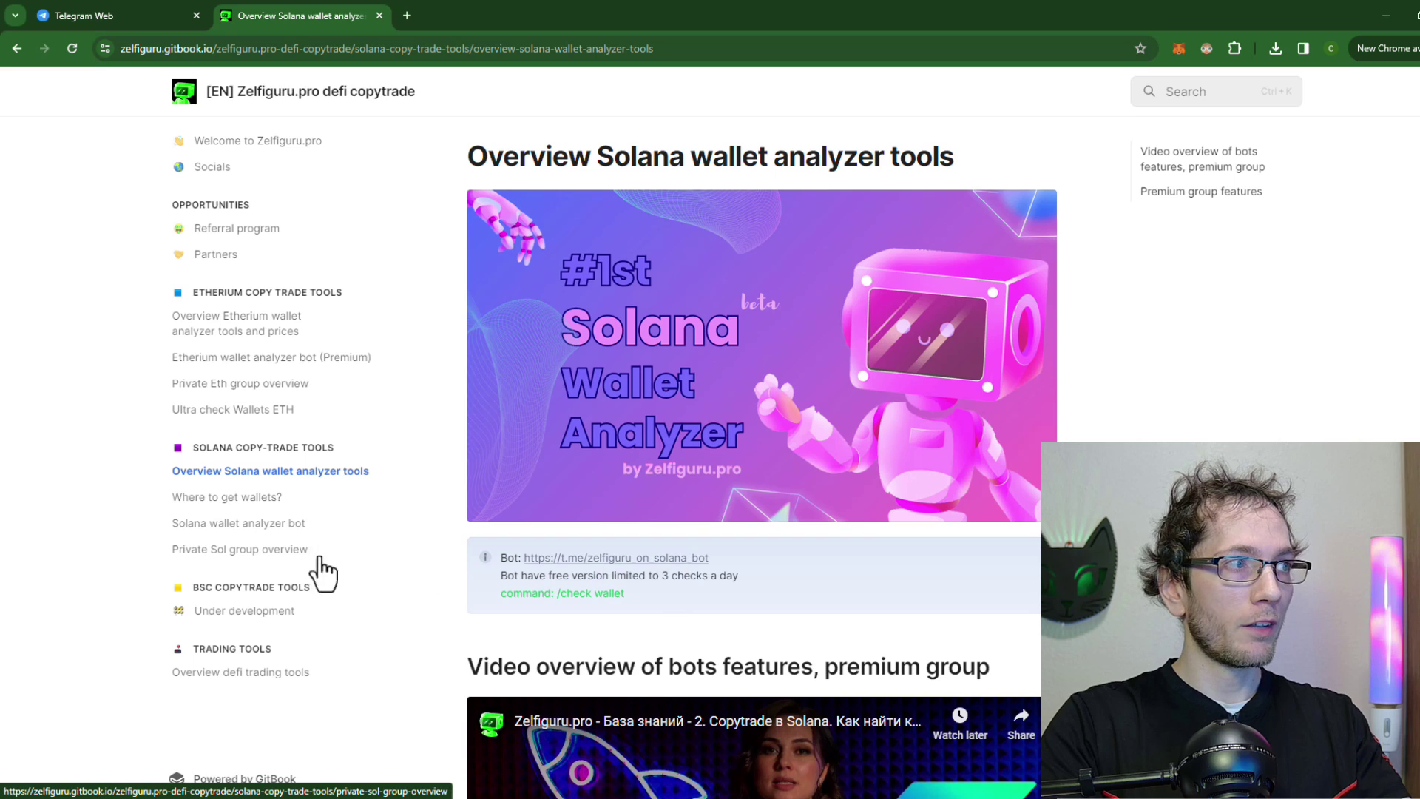
Step: Open the Solana wallet analyzer bot guide and expand 'What wallet stats mean?'
{"action": "left_click", "coordinate": [277, 525]}
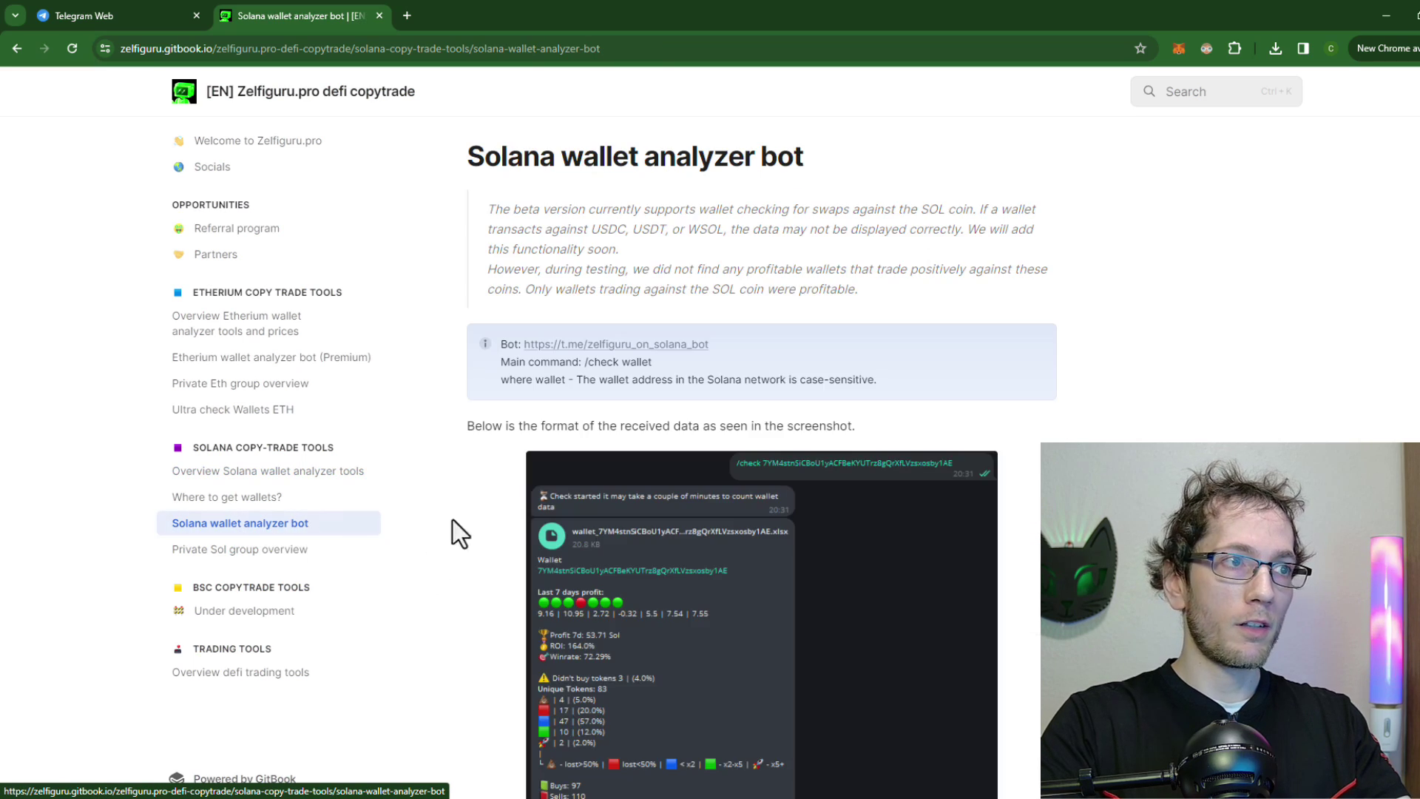
{"action": "scroll", "coordinate": [474, 496], "scroll_direction": "down", "scroll_amount": 5}
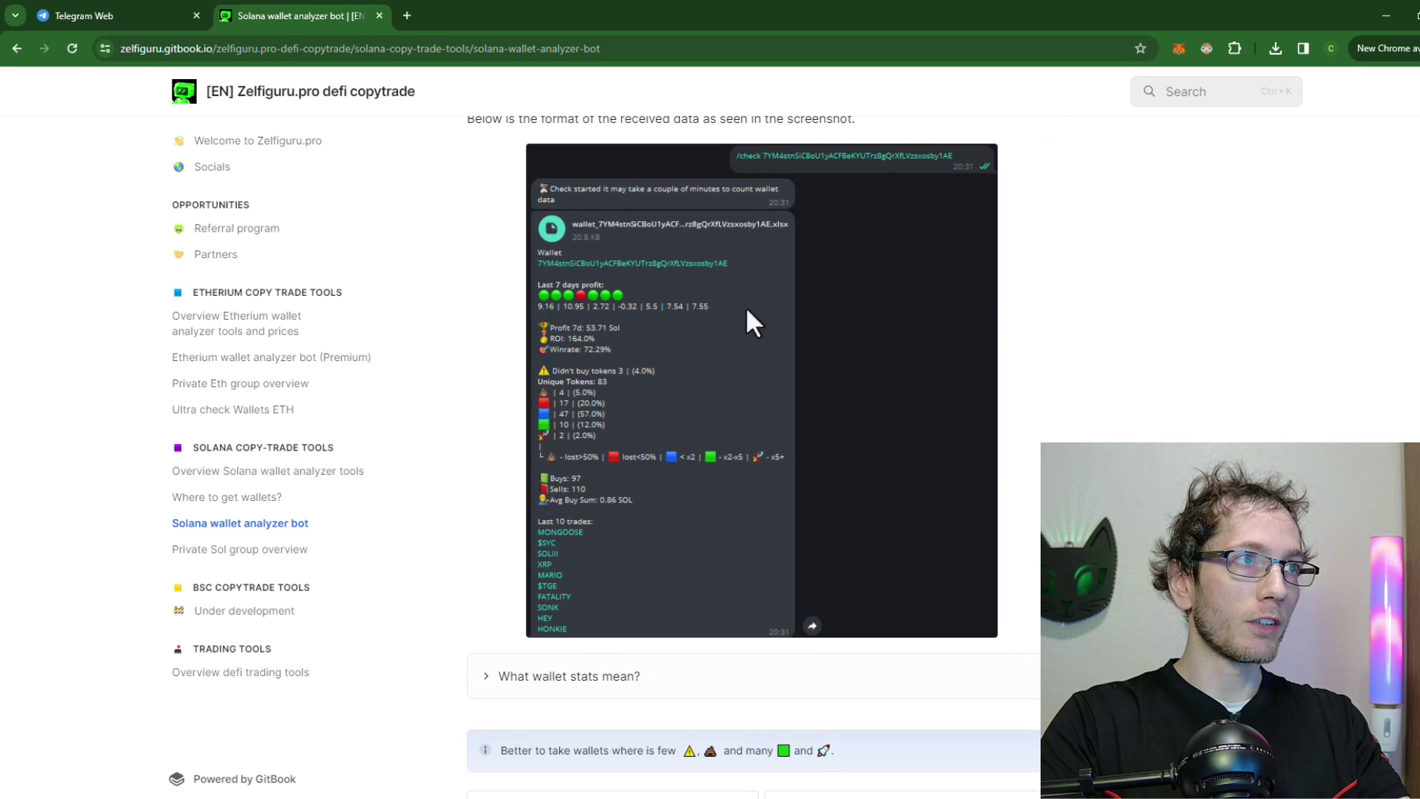
{"action": "scroll", "coordinate": [548, 456], "scroll_direction": "up", "scroll_amount": 1}
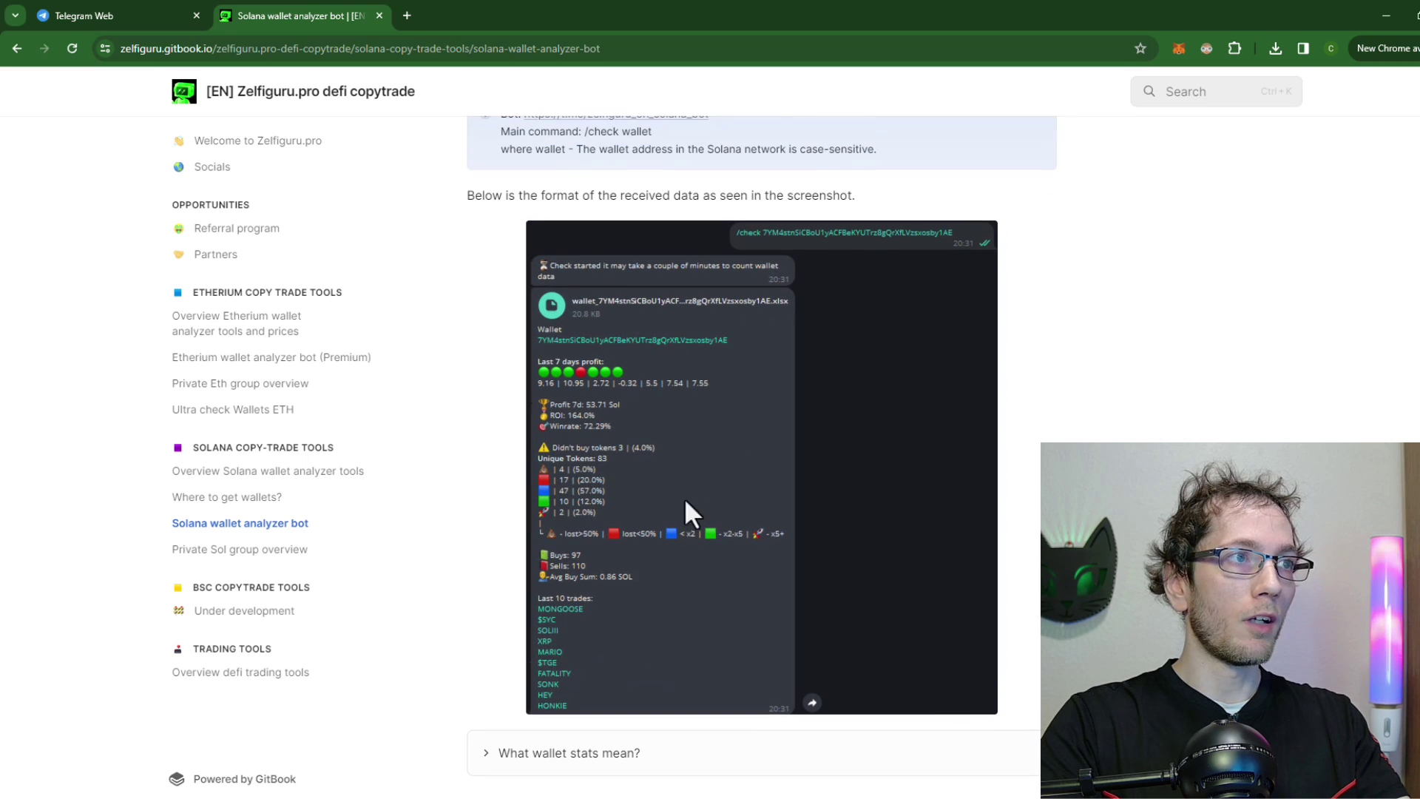
{"action": "scroll", "coordinate": [517, 548], "scroll_direction": "down", "scroll_amount": 2}
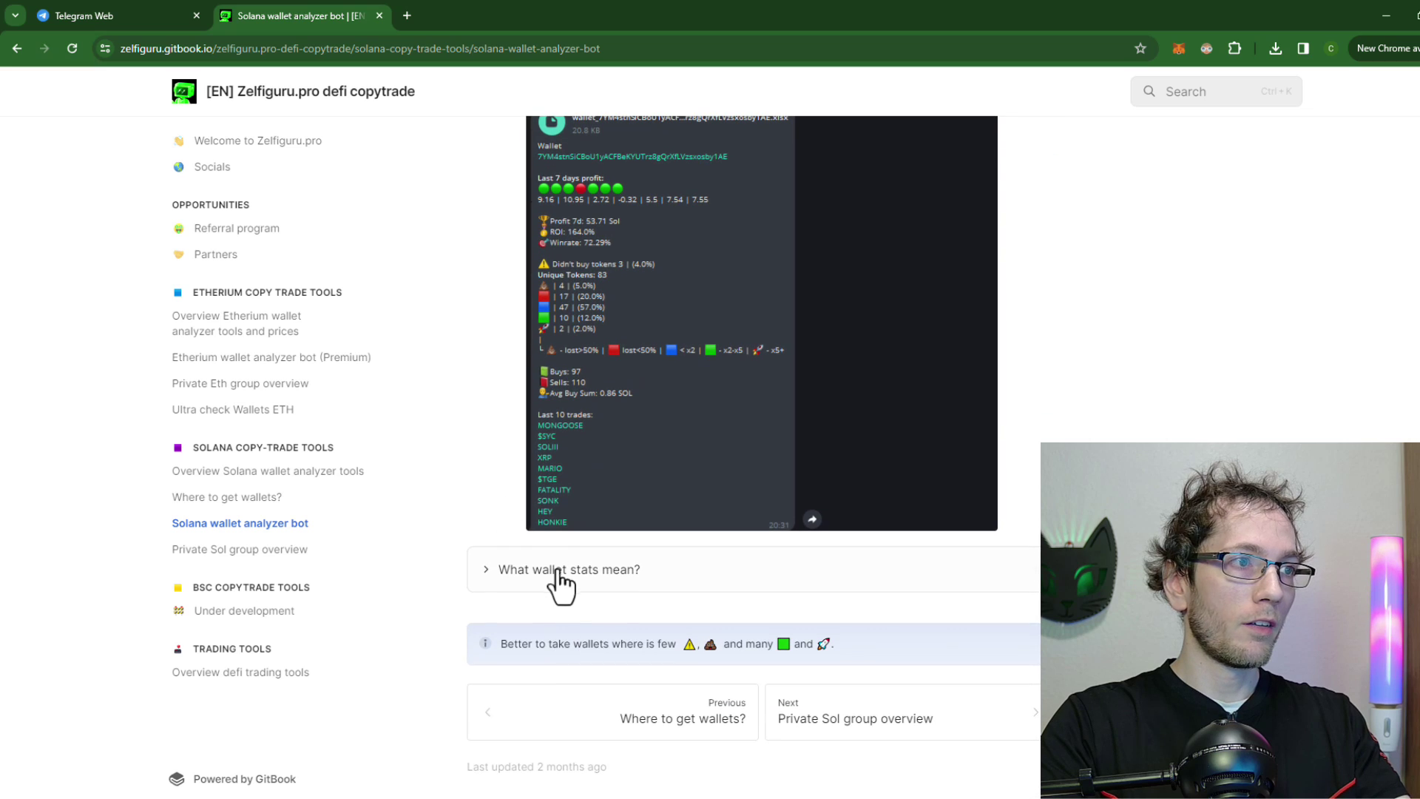
{"action": "left_click", "coordinate": [554, 573]}
{"action": "scroll", "coordinate": [483, 379], "scroll_direction": "down", "scroll_amount": 4}
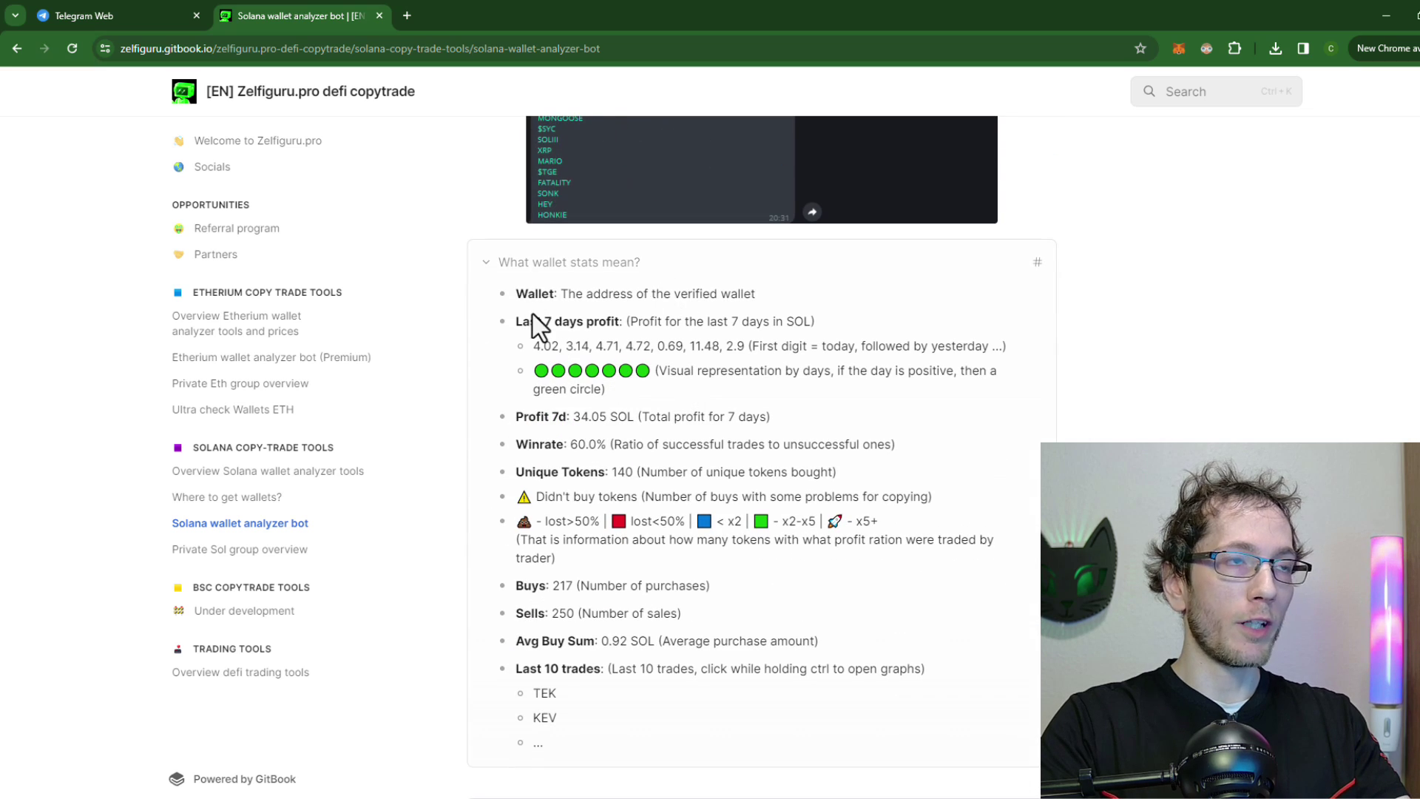
{"action": "scroll", "coordinate": [578, 349], "scroll_direction": "up", "scroll_amount": 2}
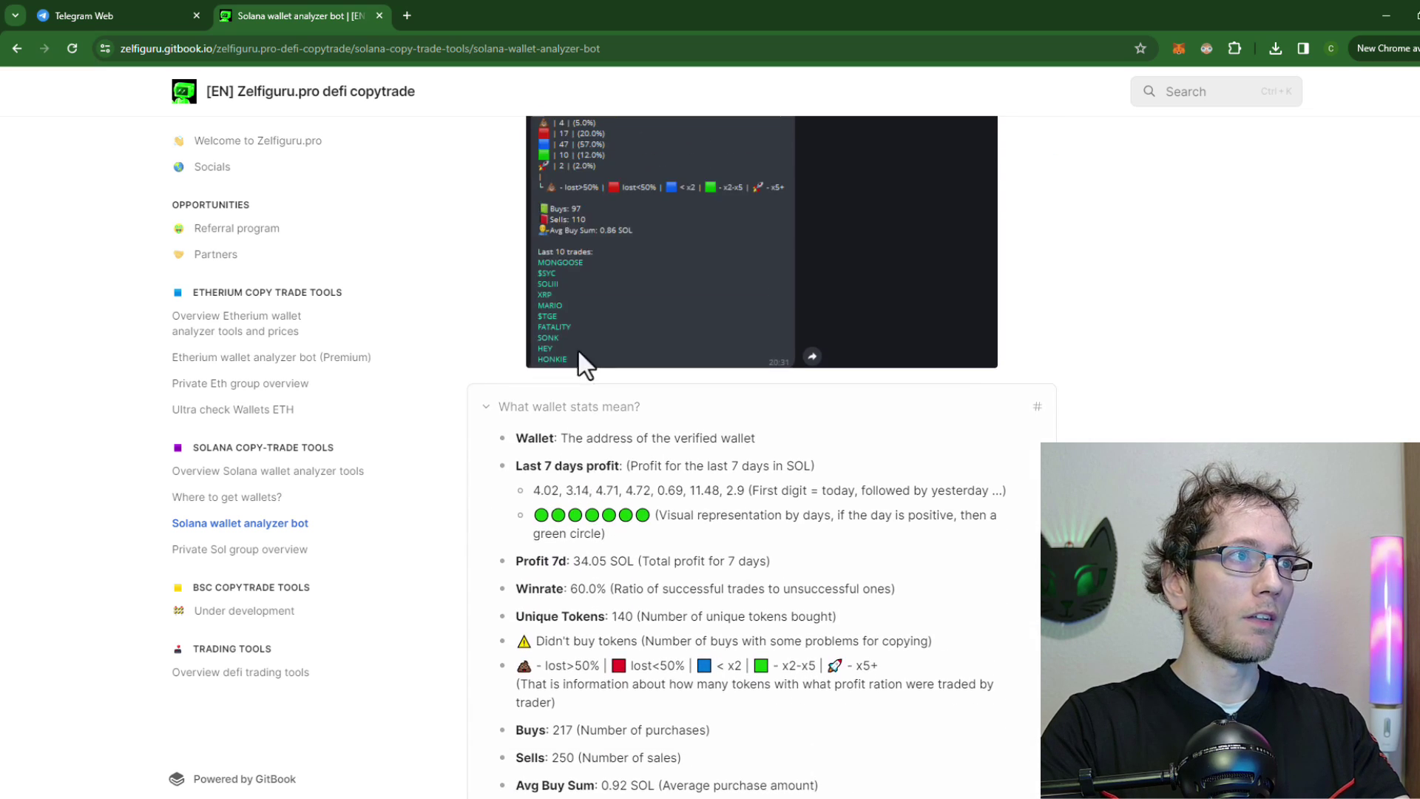
{"action": "scroll", "coordinate": [537, 360], "scroll_direction": "down", "scroll_amount": 3}
{"action": "scroll", "coordinate": [534, 373], "scroll_direction": "up", "scroll_amount": 1}
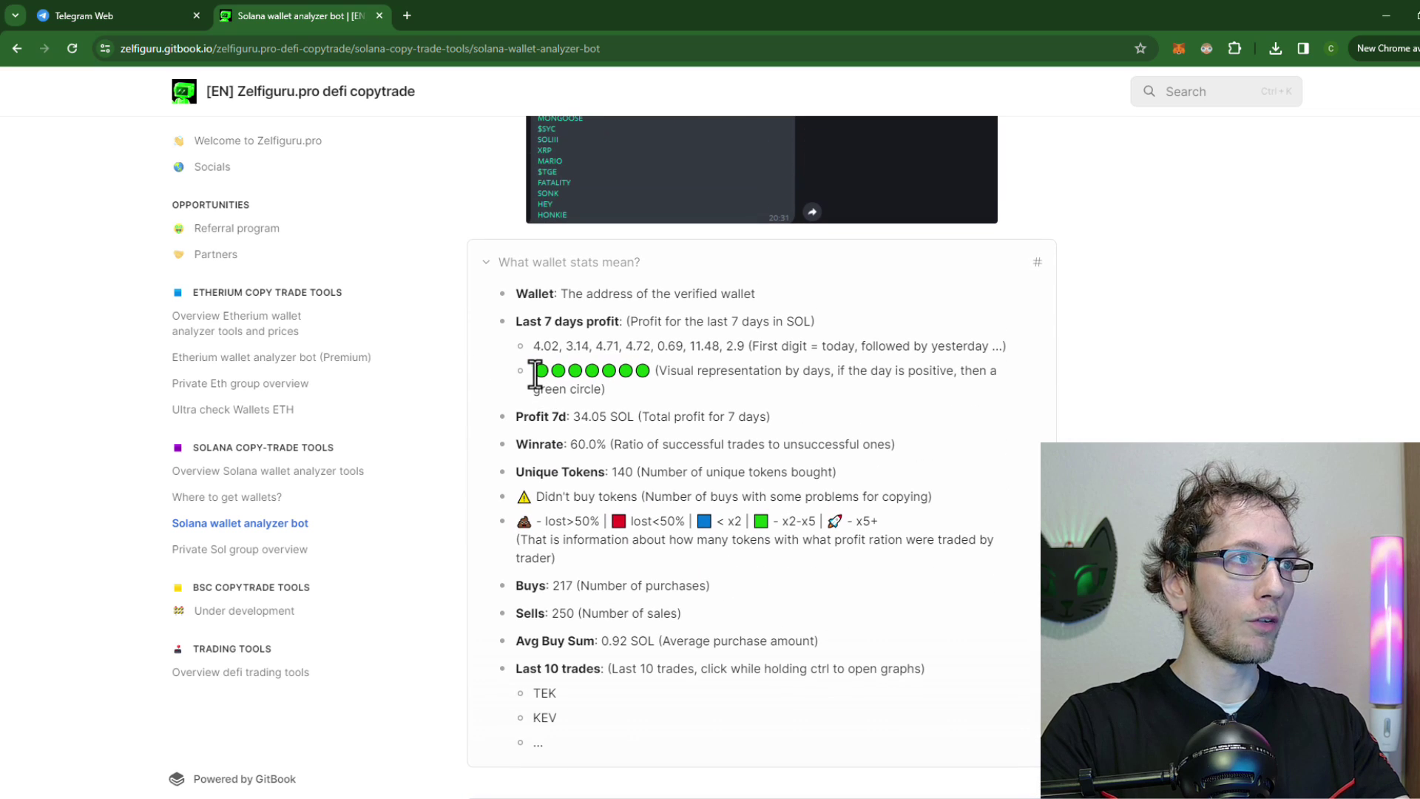
{"action": "left_click_drag", "start_coordinate": [535, 374], "coordinate": [649, 373]}
Step: Compare the guide's daily profit circles with the report's first two 0.0 daily profits
{"action": "scroll", "coordinate": [651, 393], "scroll_direction": "up", "scroll_amount": 5}
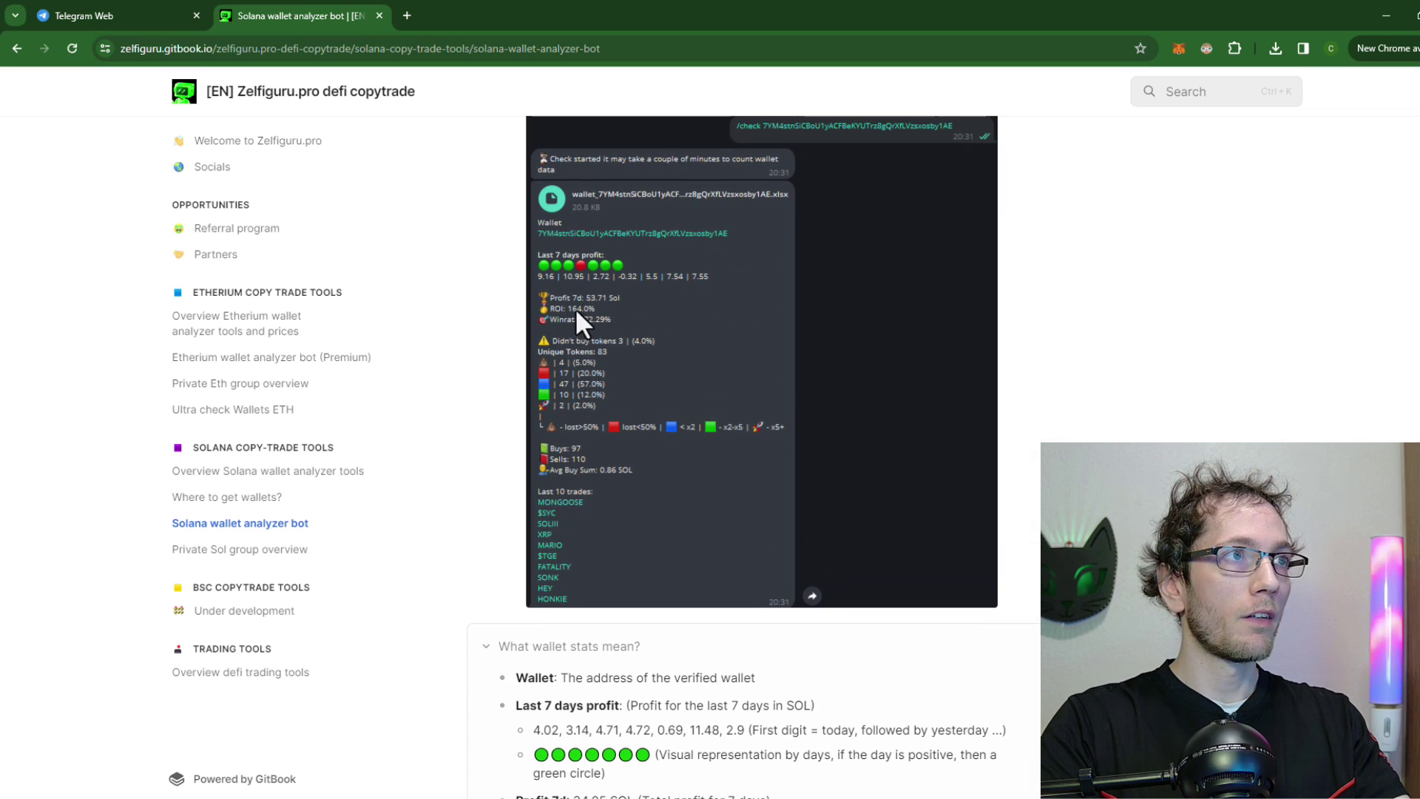
{"action": "scroll", "coordinate": [628, 296], "scroll_direction": "down", "scroll_amount": 3}
{"action": "left_click", "coordinate": [111, 15]}
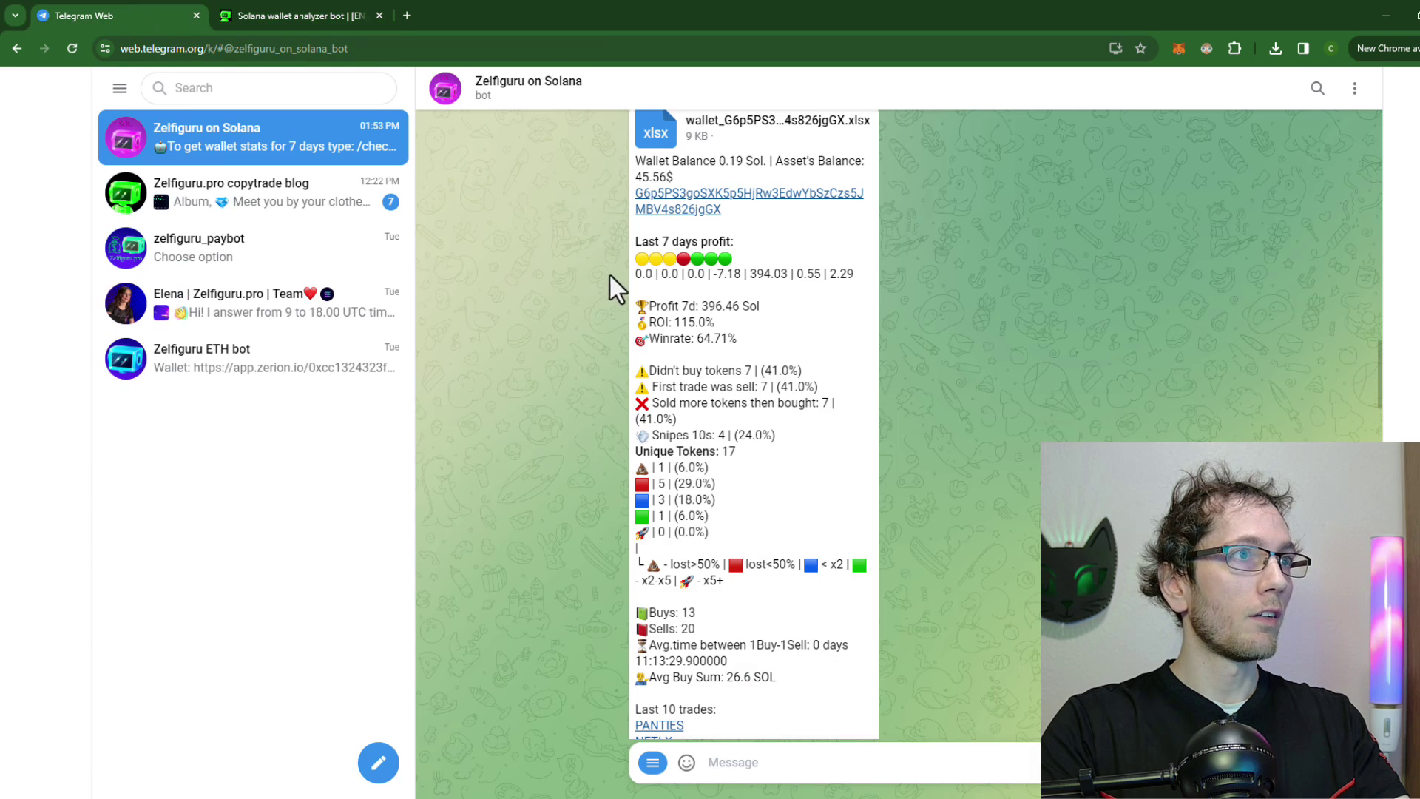
{"action": "left_click", "coordinate": [315, 15]}
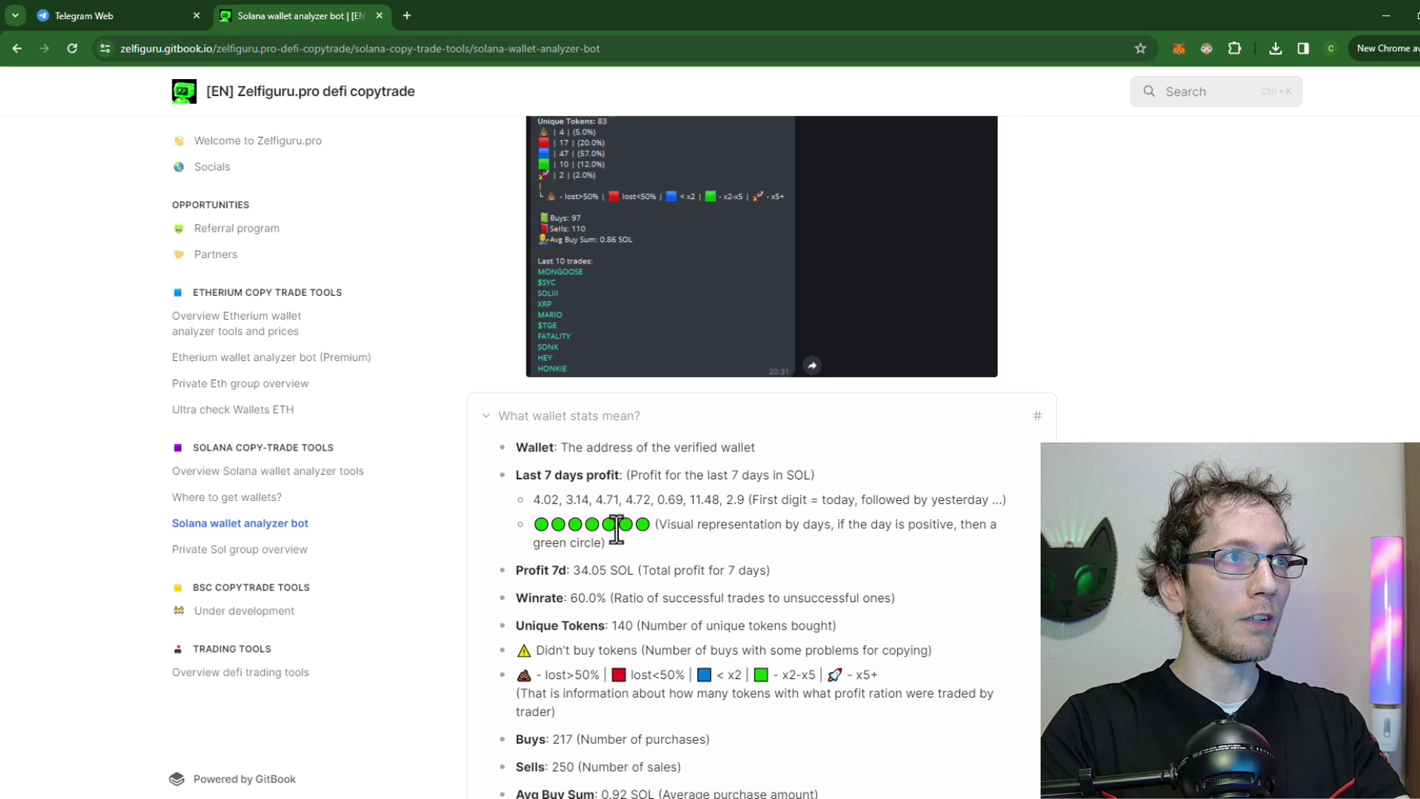
{"action": "scroll", "coordinate": [622, 528], "scroll_direction": "up", "scroll_amount": 2}
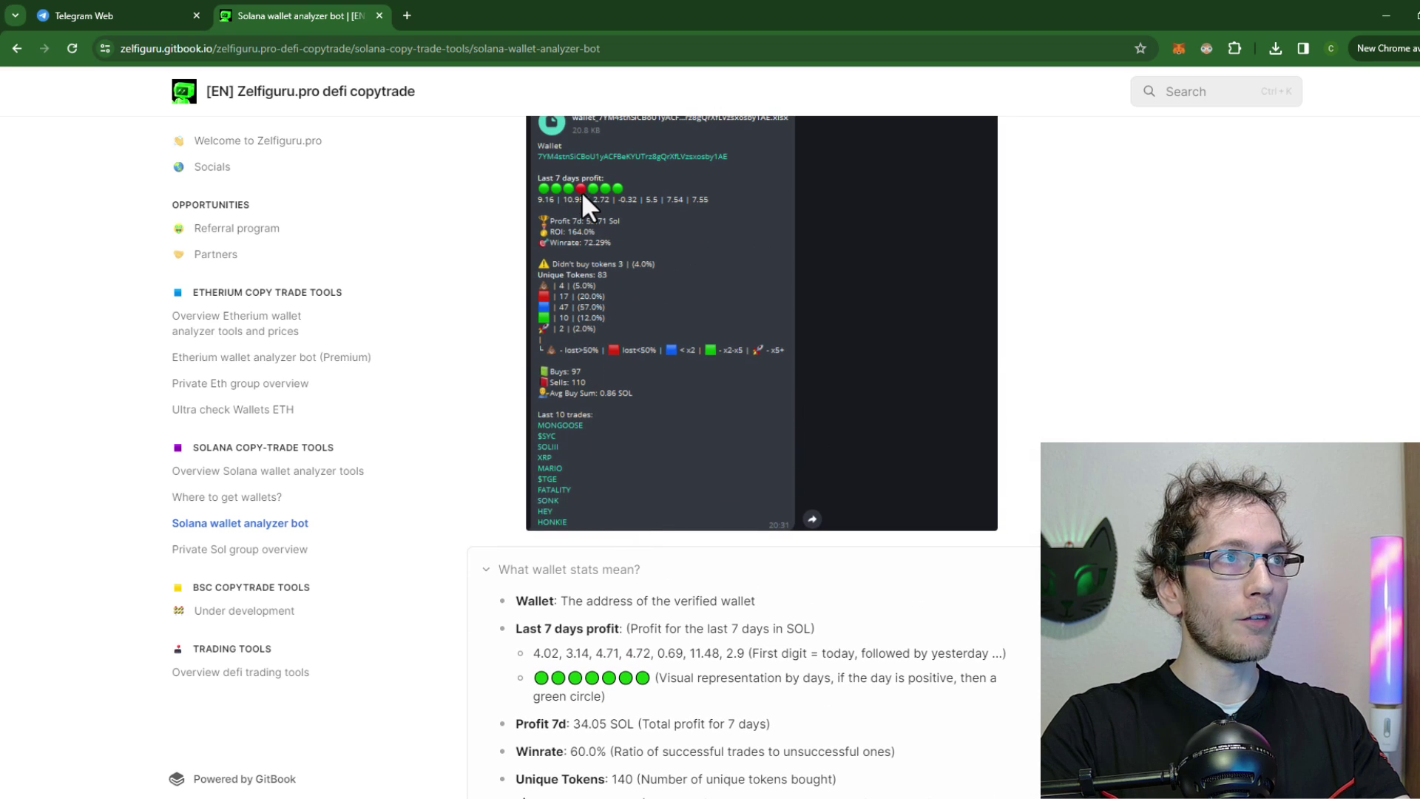
{"action": "left_click", "coordinate": [174, 14]}
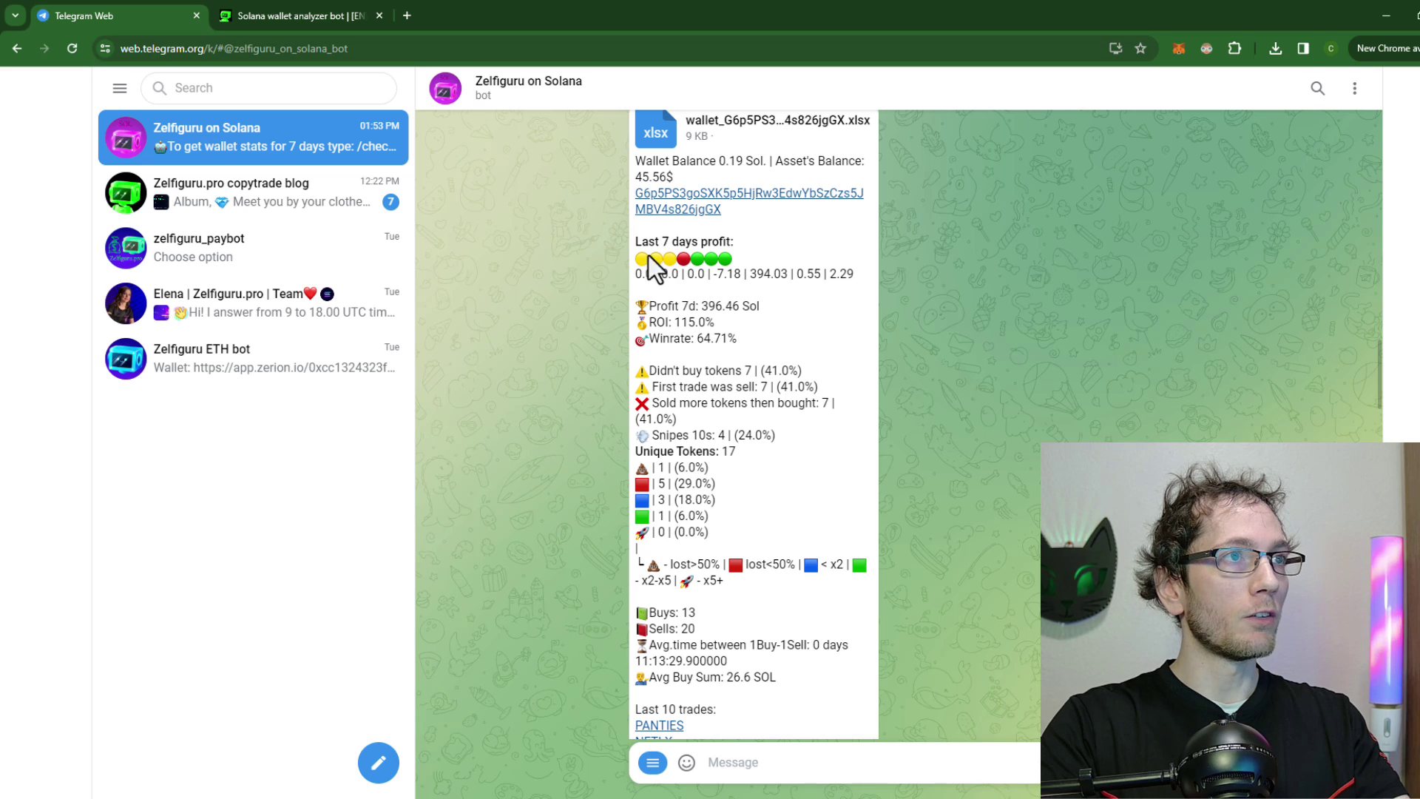
{"action": "left_click_drag", "start_coordinate": [641, 280], "coordinate": [675, 281]}
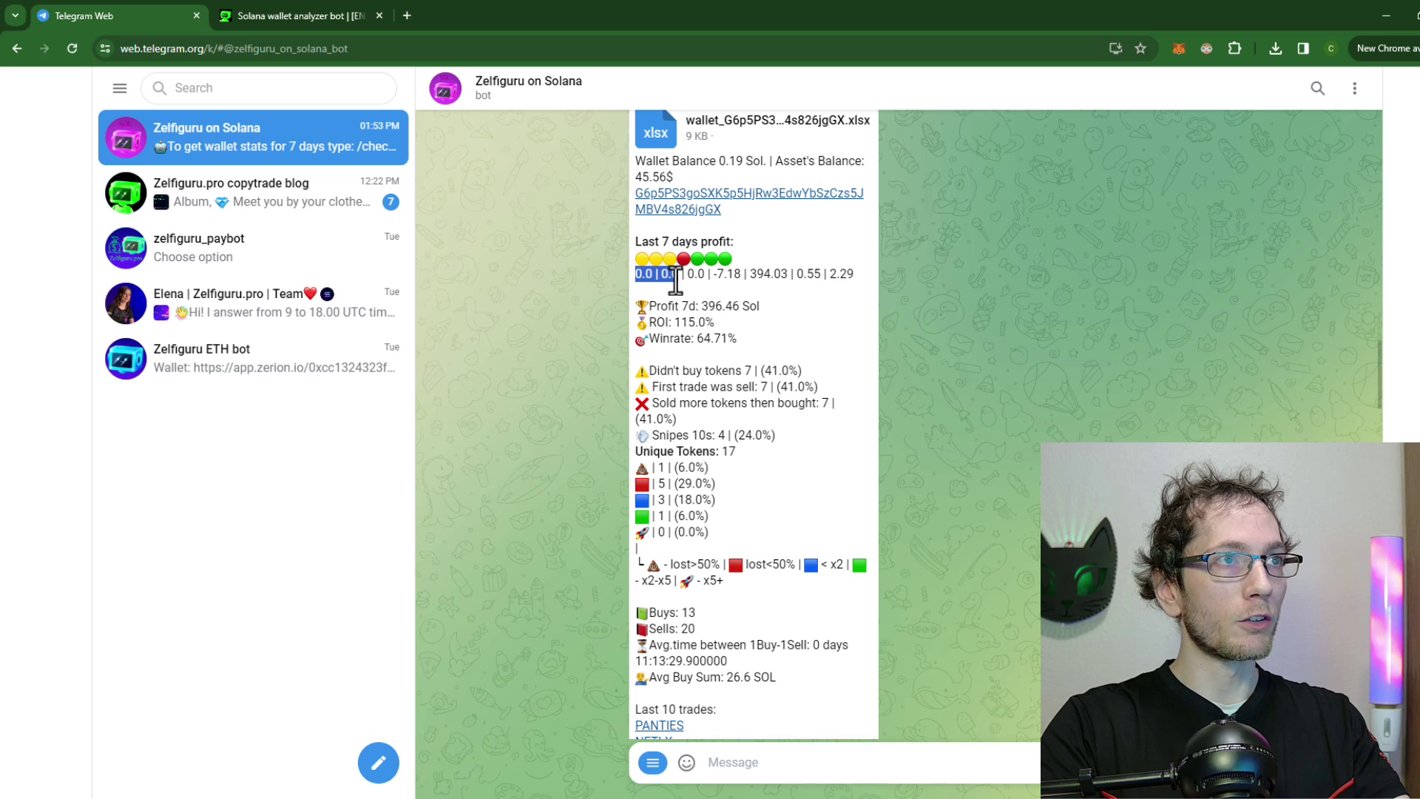
{"action": "left_click", "coordinate": [307, 15]}
Step: Check the guide's 34.05 SOL profit and 60.0% winrate examples against the report
{"action": "scroll", "coordinate": [460, 596], "scroll_direction": "down", "scroll_amount": 2}
{"action": "scroll", "coordinate": [508, 545], "scroll_direction": "down", "scroll_amount": 2}
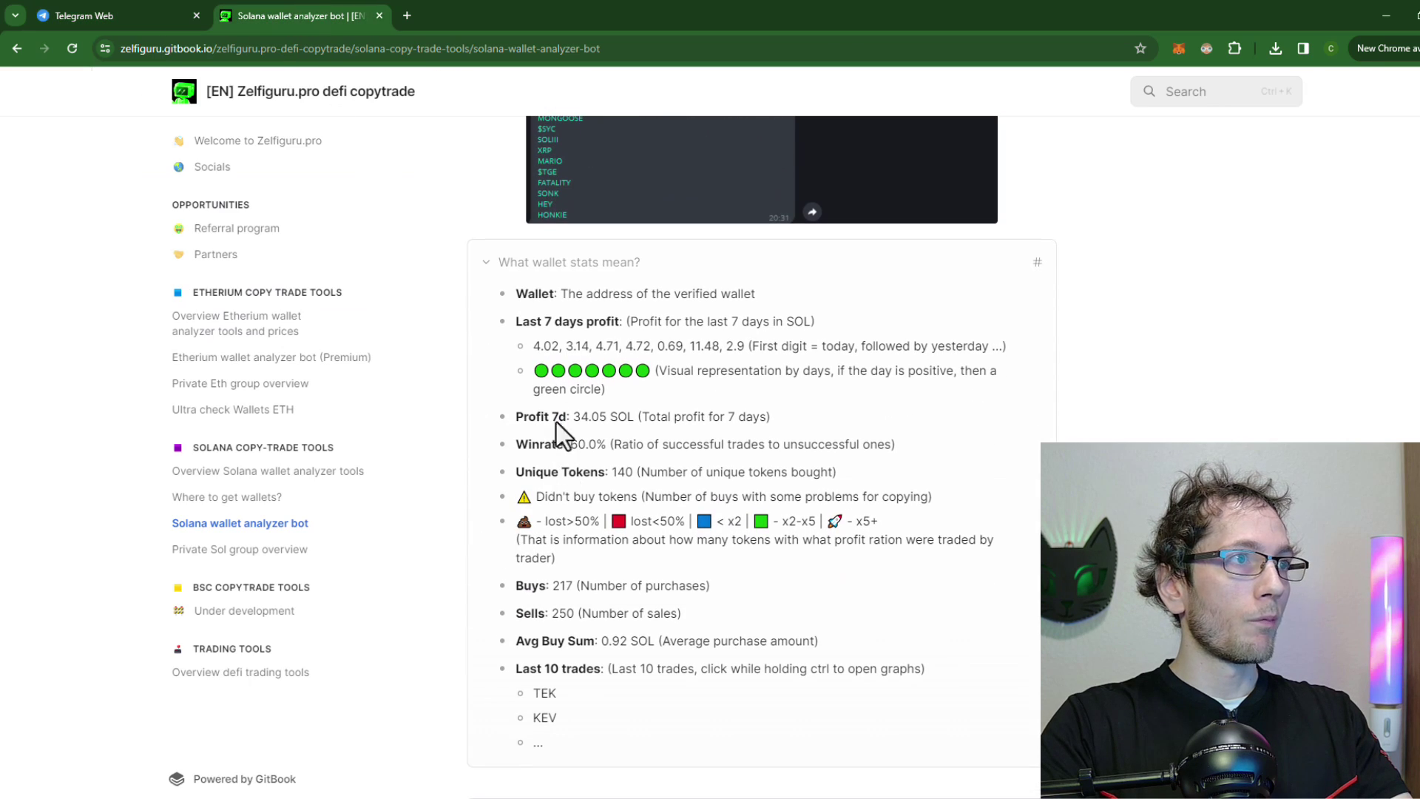
{"action": "left_click_drag", "start_coordinate": [577, 415], "coordinate": [670, 418]}
{"action": "left_click", "coordinate": [566, 473]}
{"action": "left_click_drag", "start_coordinate": [569, 444], "coordinate": [618, 444]}
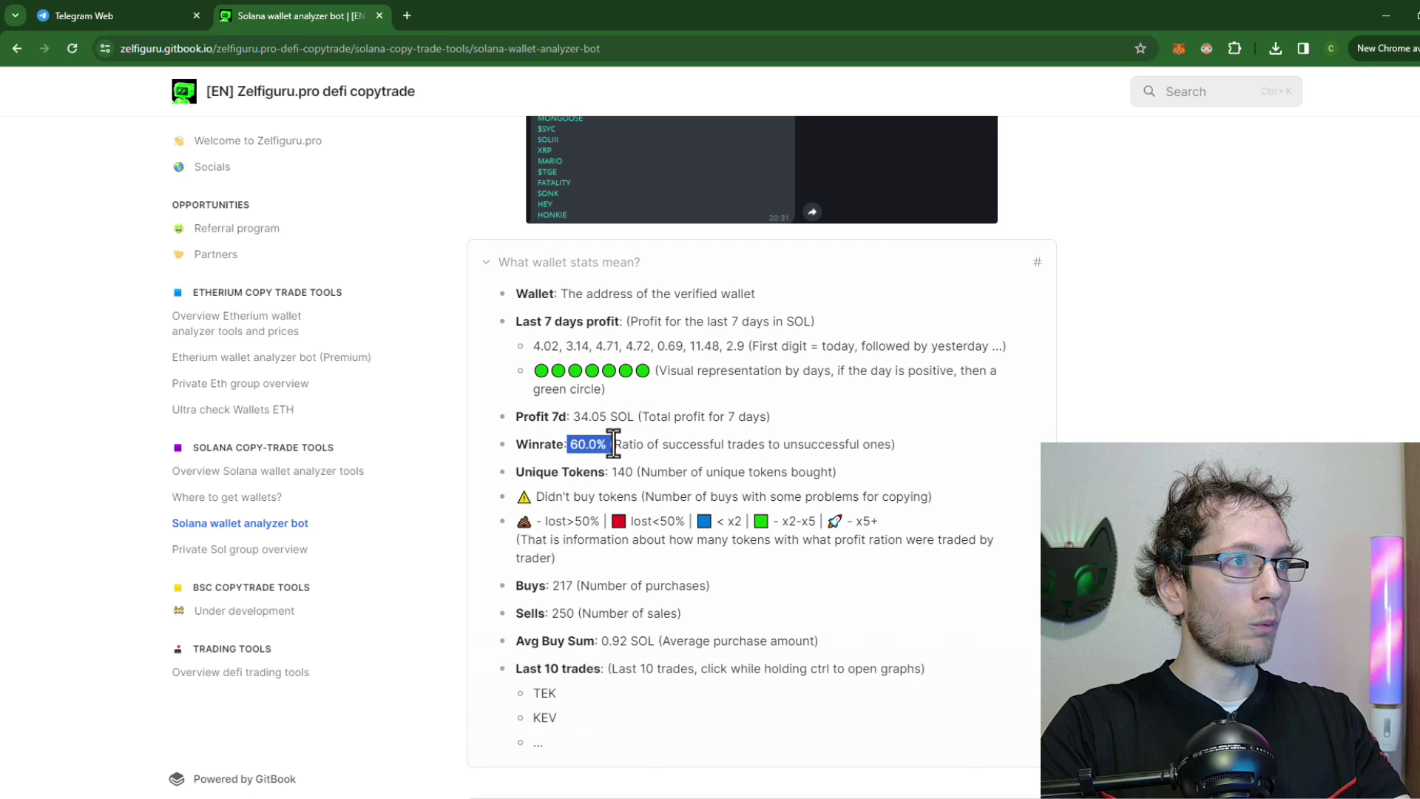
{"action": "left_click", "coordinate": [611, 466]}
{"action": "scroll", "coordinate": [610, 466], "scroll_direction": "up", "scroll_amount": 1}
{"action": "scroll", "coordinate": [619, 518], "scroll_direction": "up", "scroll_amount": 1}
{"action": "scroll", "coordinate": [561, 586], "scroll_direction": "down", "scroll_amount": 2}
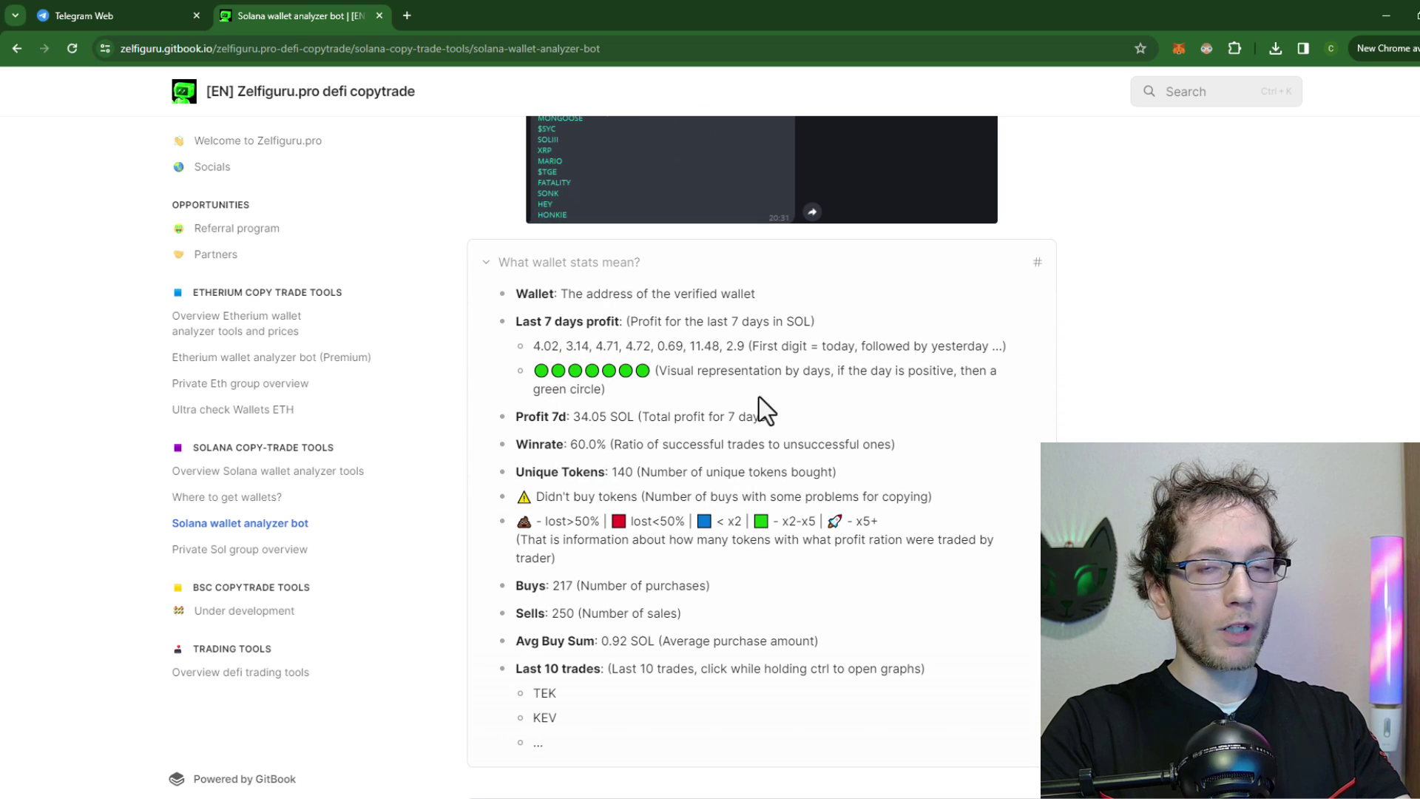
{"action": "left_click", "coordinate": [74, 16]}
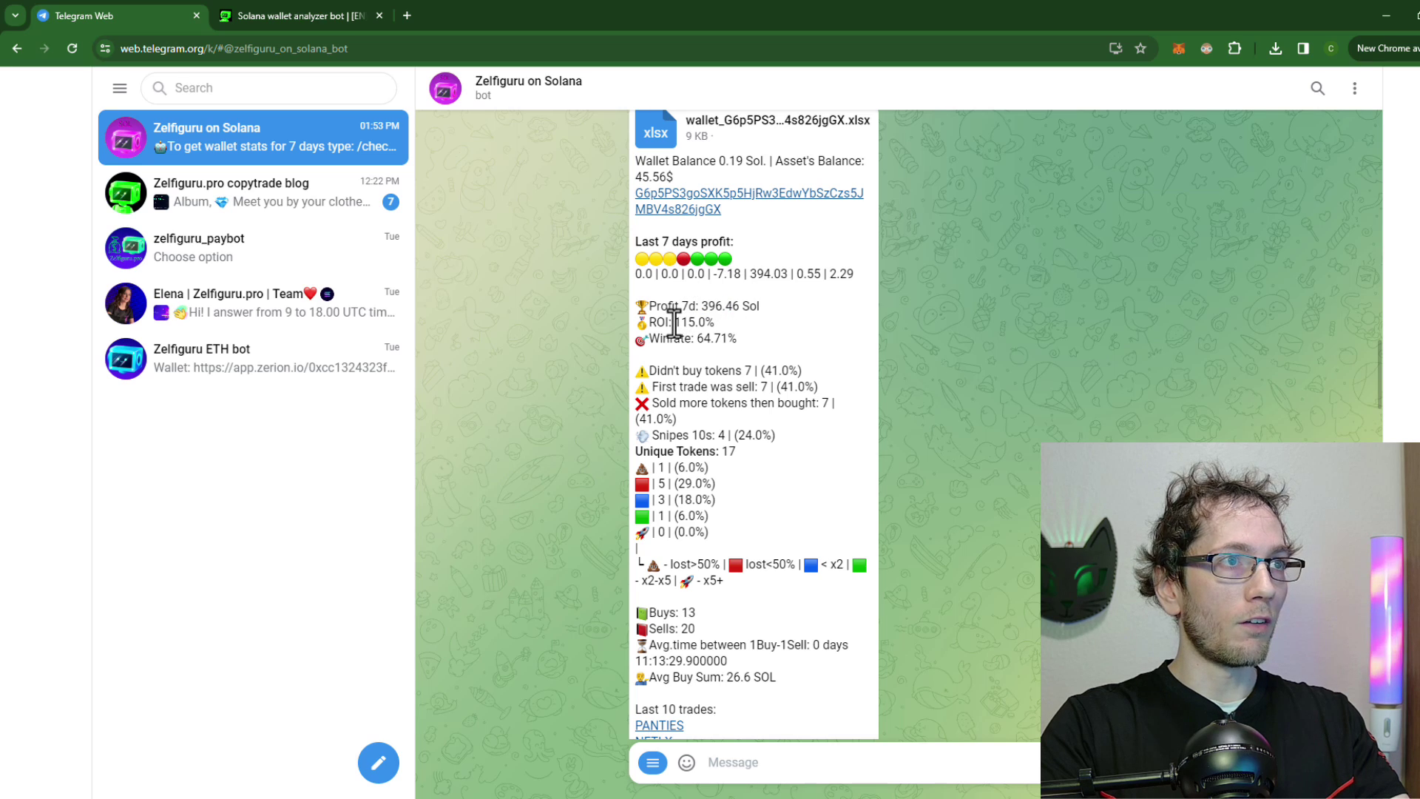
Step: Highlight the report's 115 ROI, winrate and 26 average buy sum figures
{"action": "left_click_drag", "start_coordinate": [682, 322], "coordinate": [708, 342]}
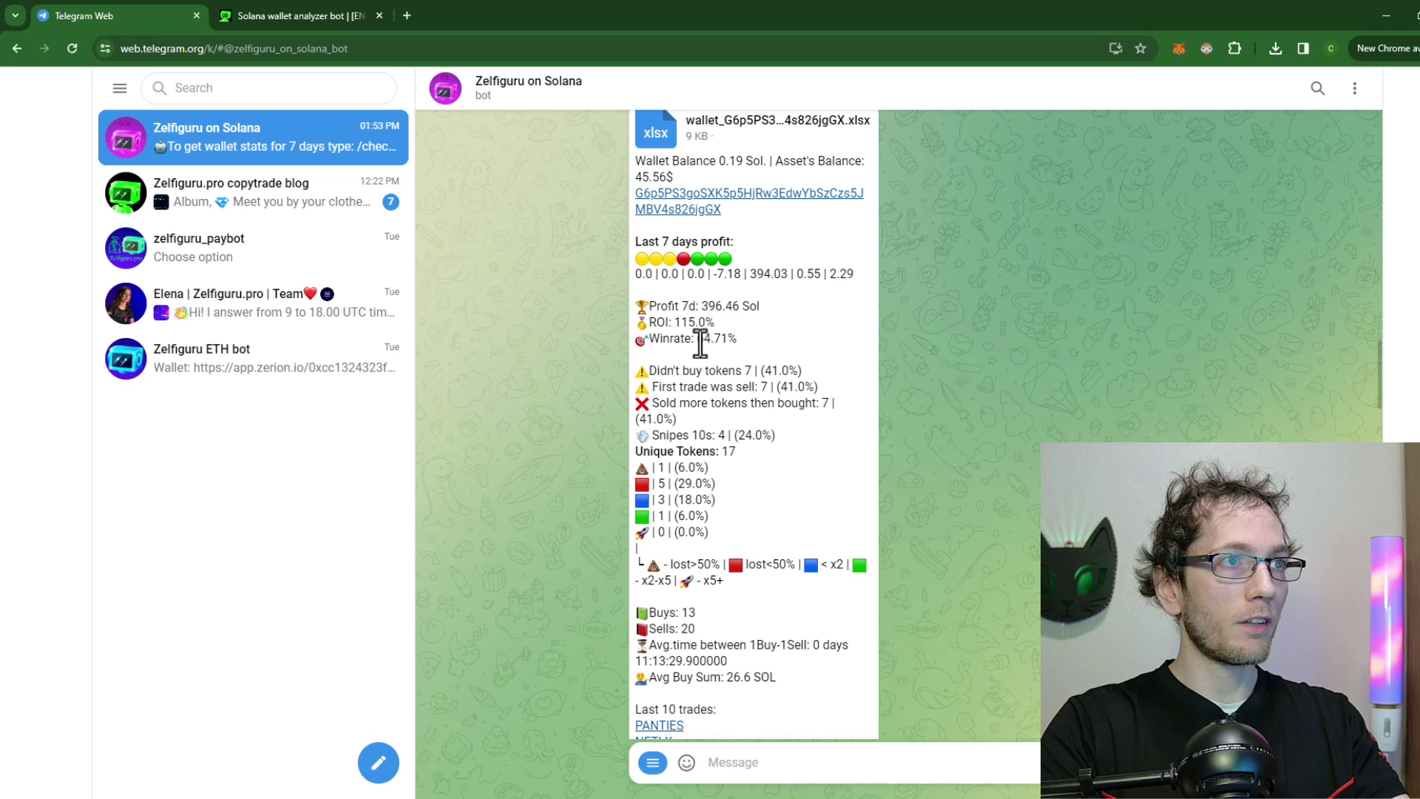
{"action": "left_click", "coordinate": [731, 355]}
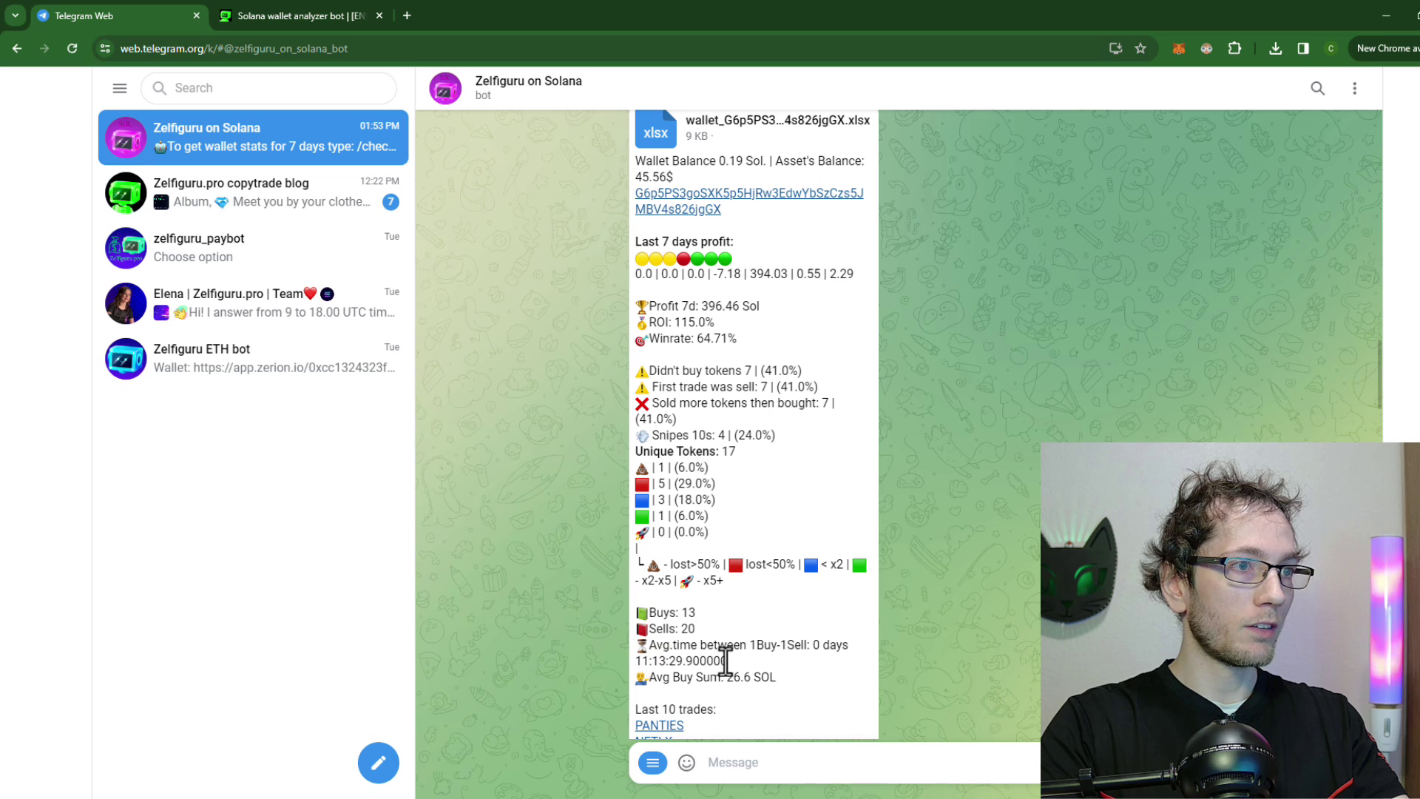
{"action": "left_click_drag", "start_coordinate": [726, 676], "coordinate": [740, 677]}
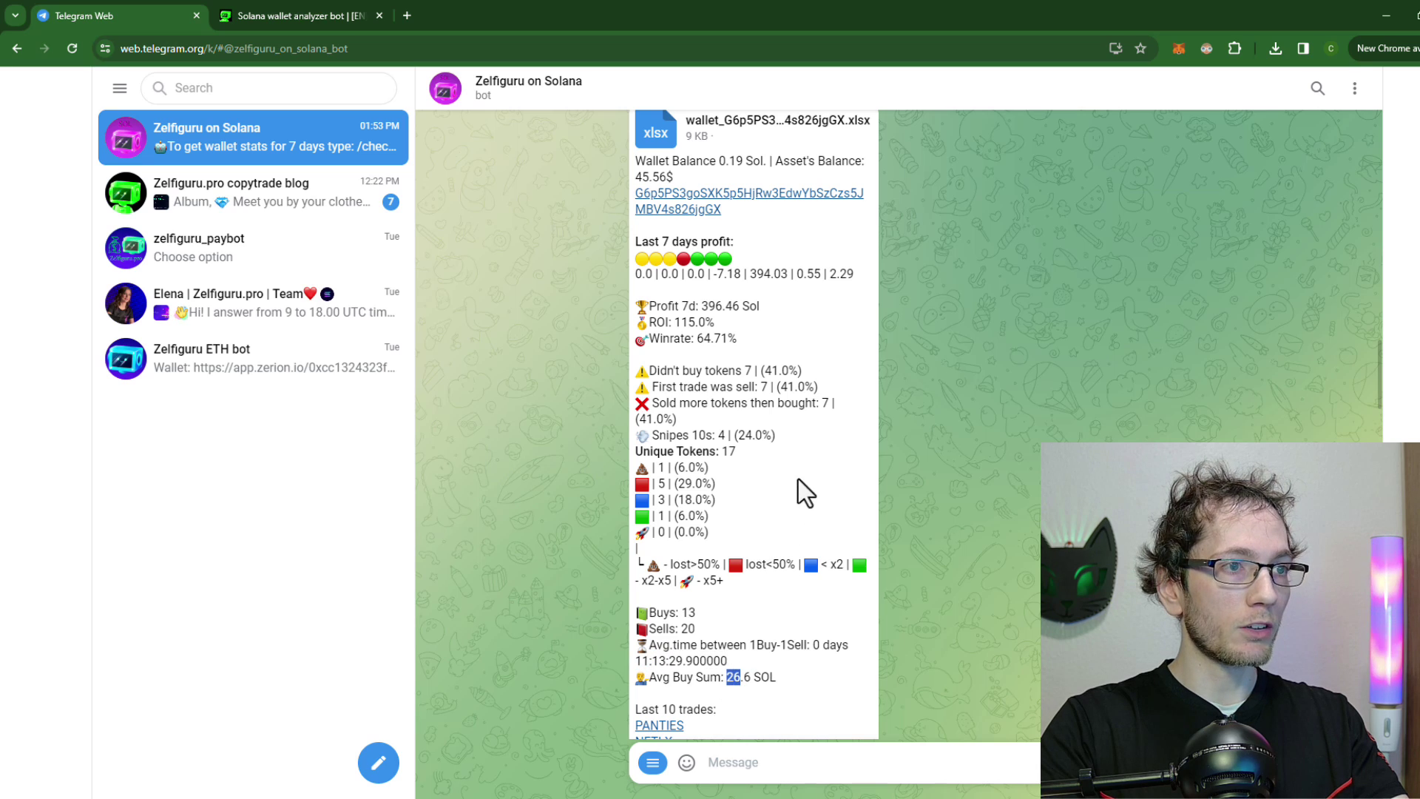
{"action": "left_click_drag", "start_coordinate": [1378, 360], "coordinate": [1379, 367]}
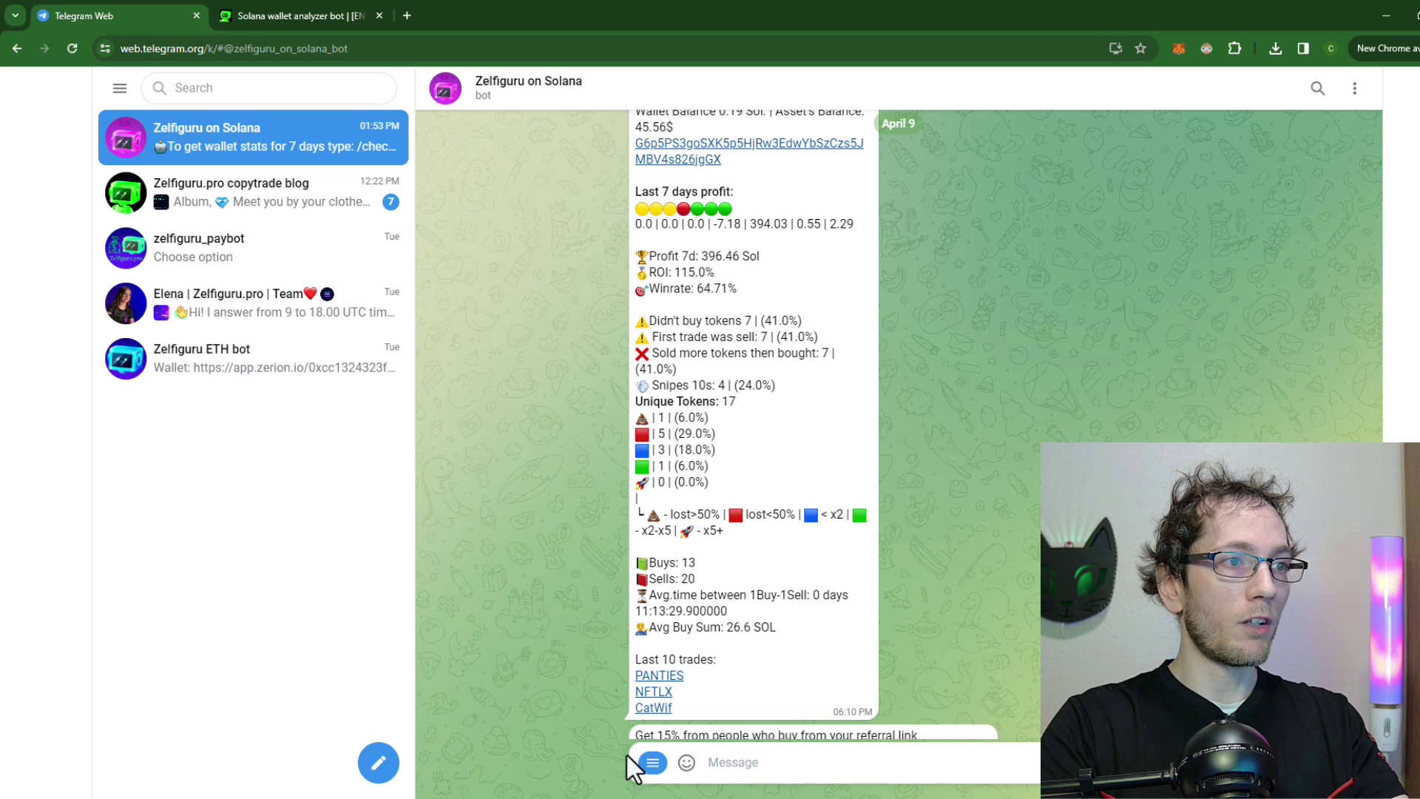
Step: Toggle a heart reaction on the report twice, then scroll up to the .xlsx attachment
{"action": "double_click", "coordinate": [669, 699]}
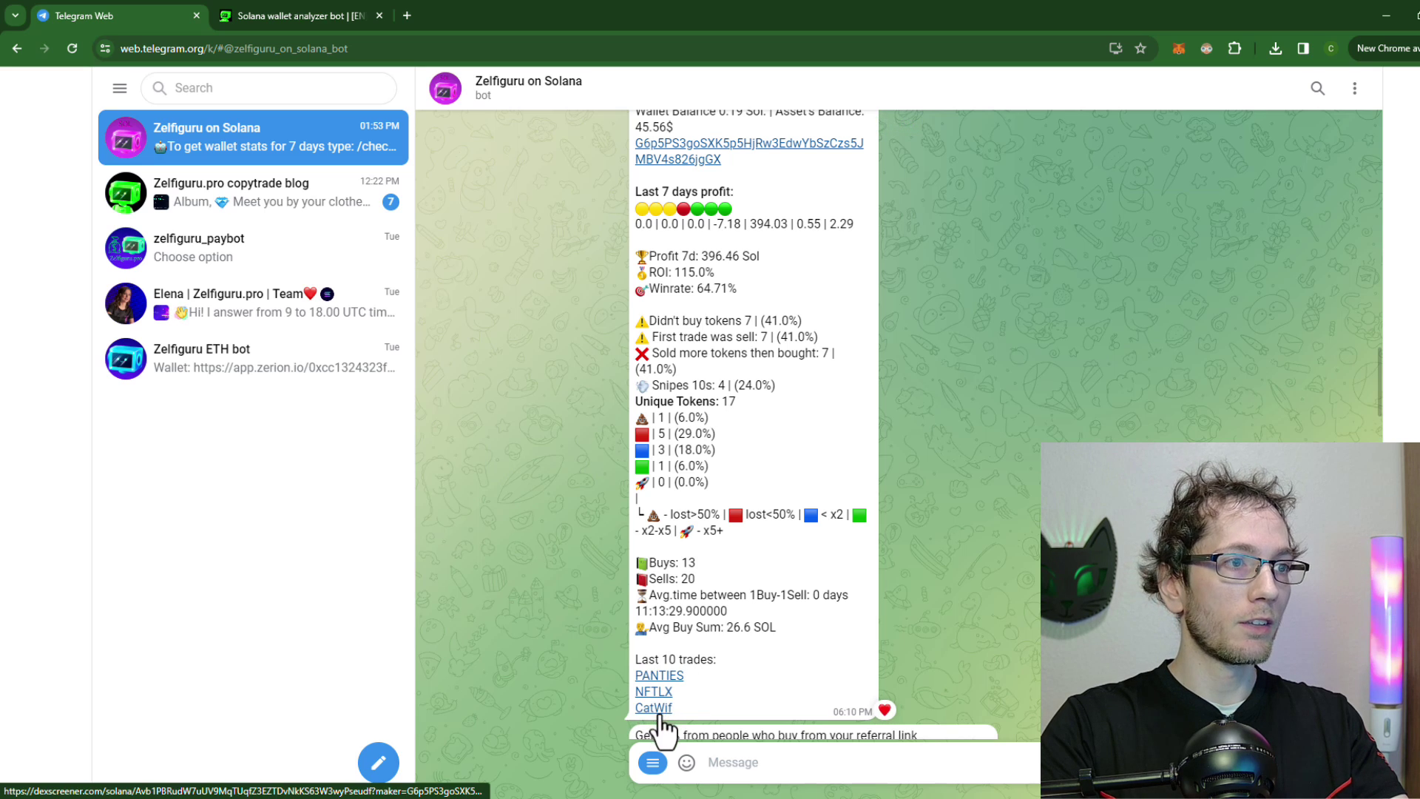
{"action": "double_click", "coordinate": [679, 688]}
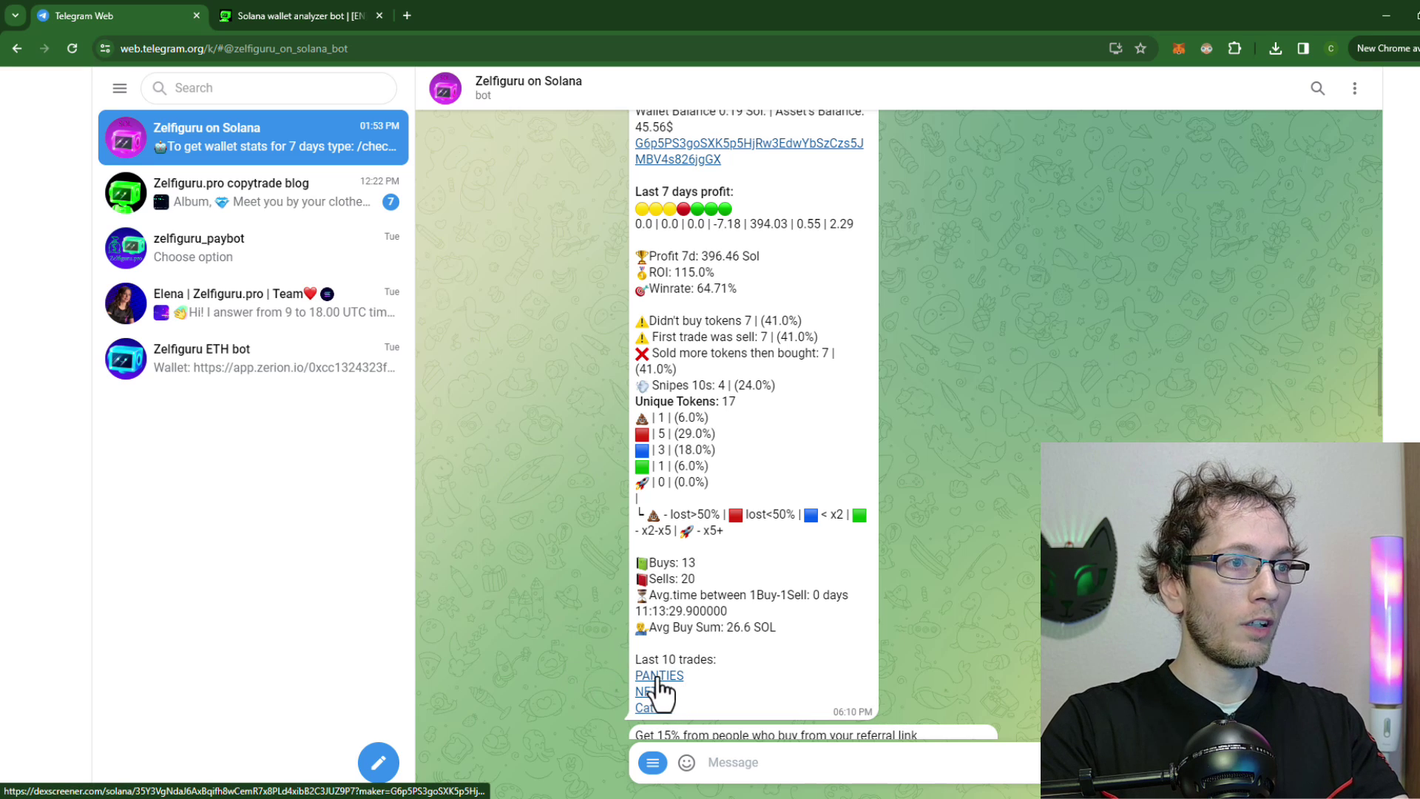
{"action": "double_click", "coordinate": [662, 710]}
{"action": "double_click", "coordinate": [821, 681]}
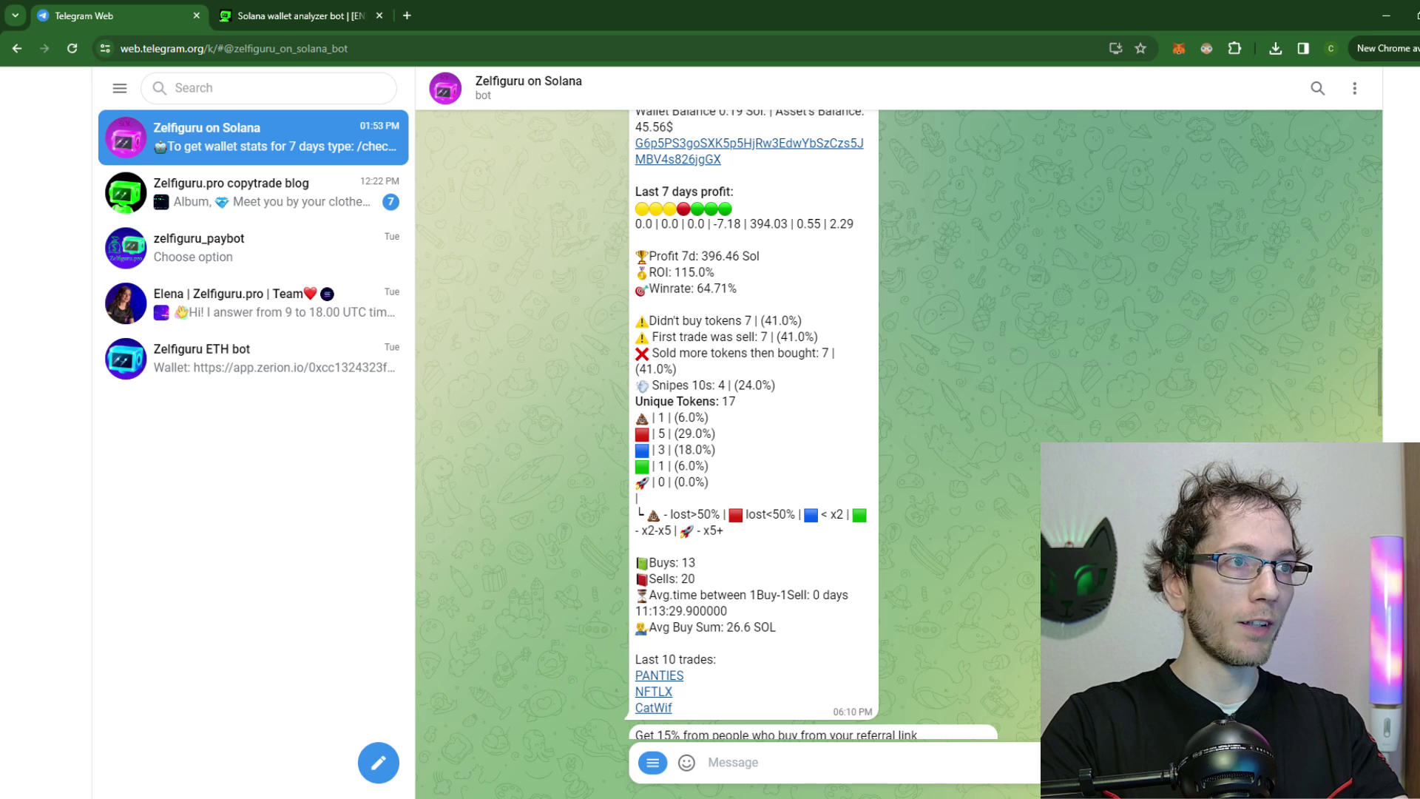
{"action": "scroll", "coordinate": [753, 414], "scroll_direction": "up", "scroll_amount": 1}
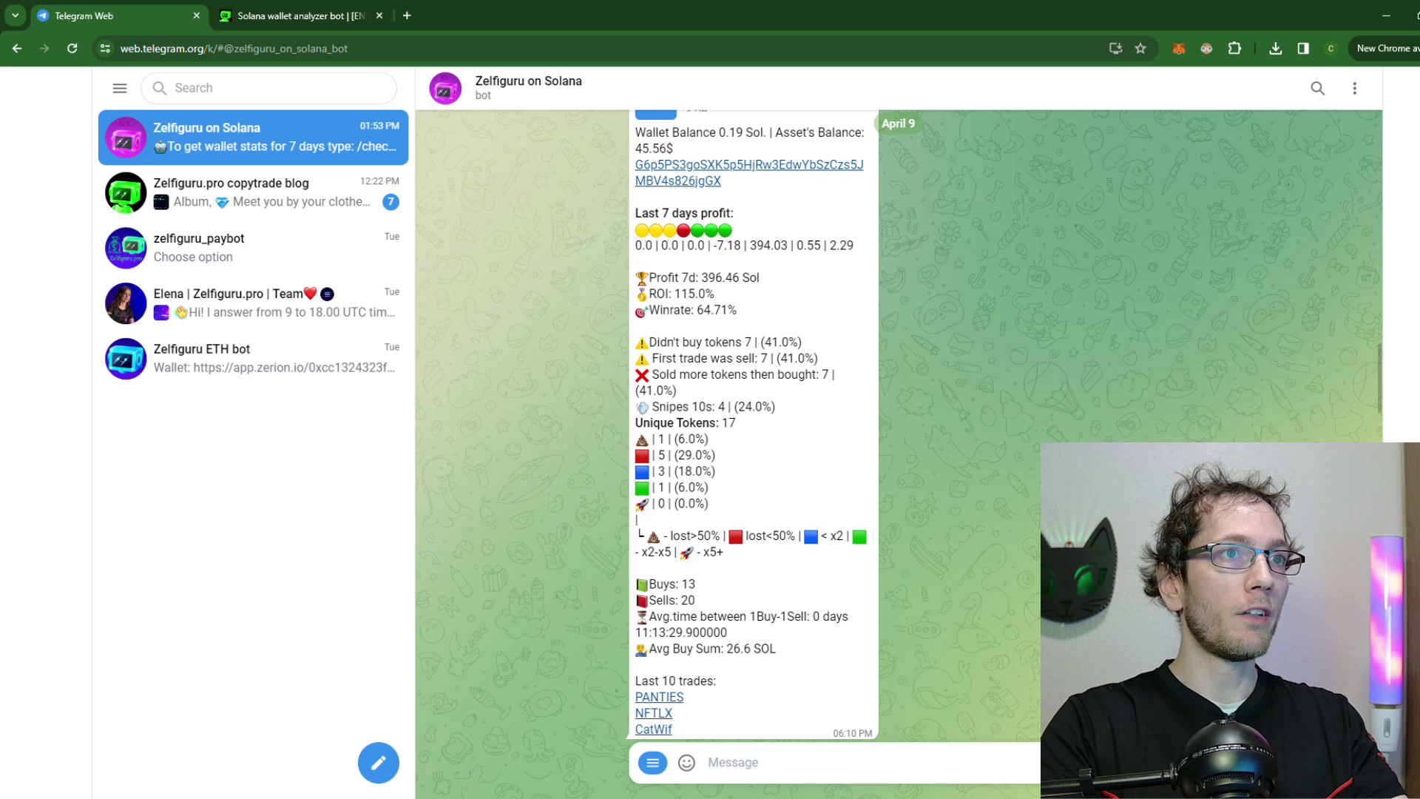
{"action": "scroll", "coordinate": [753, 414], "scroll_direction": "up", "scroll_amount": 2}
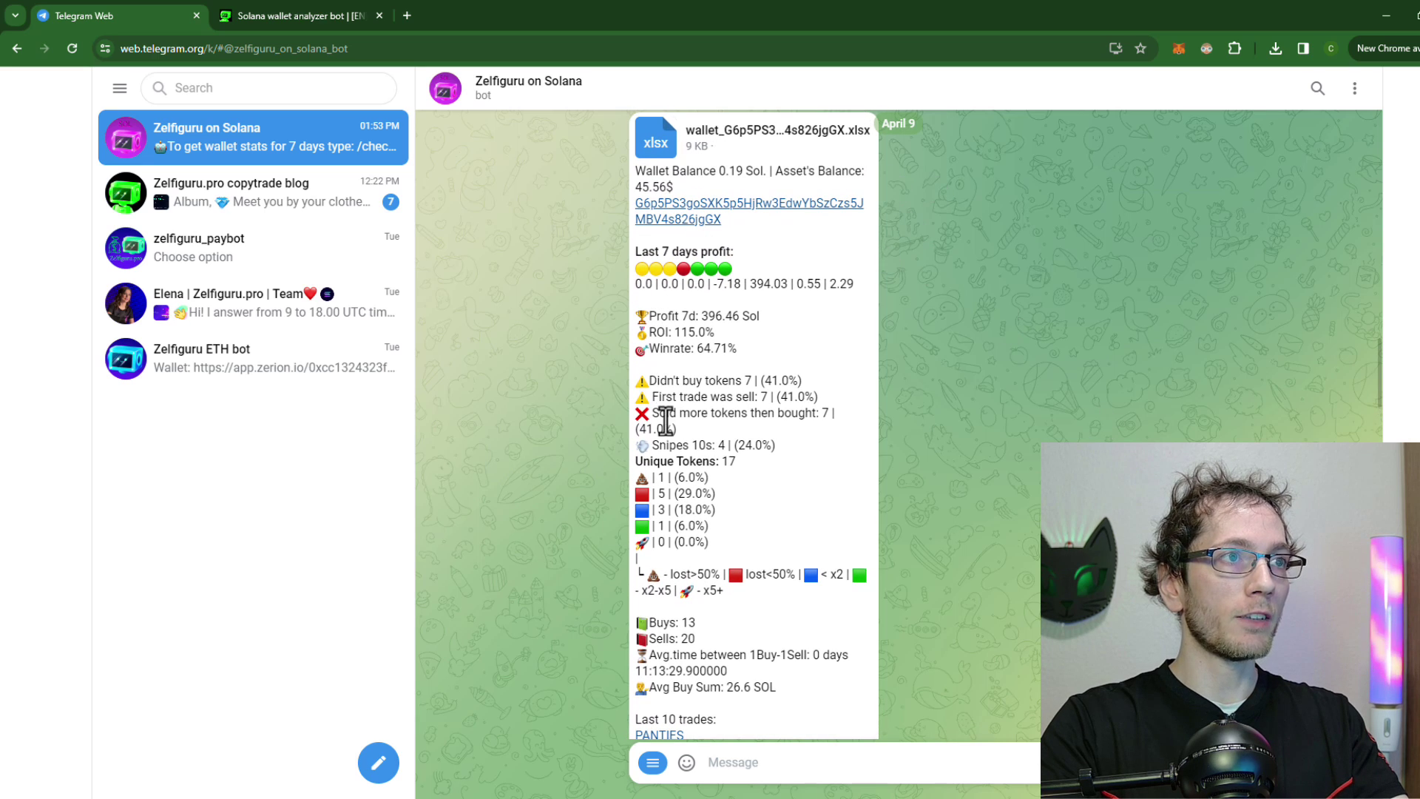